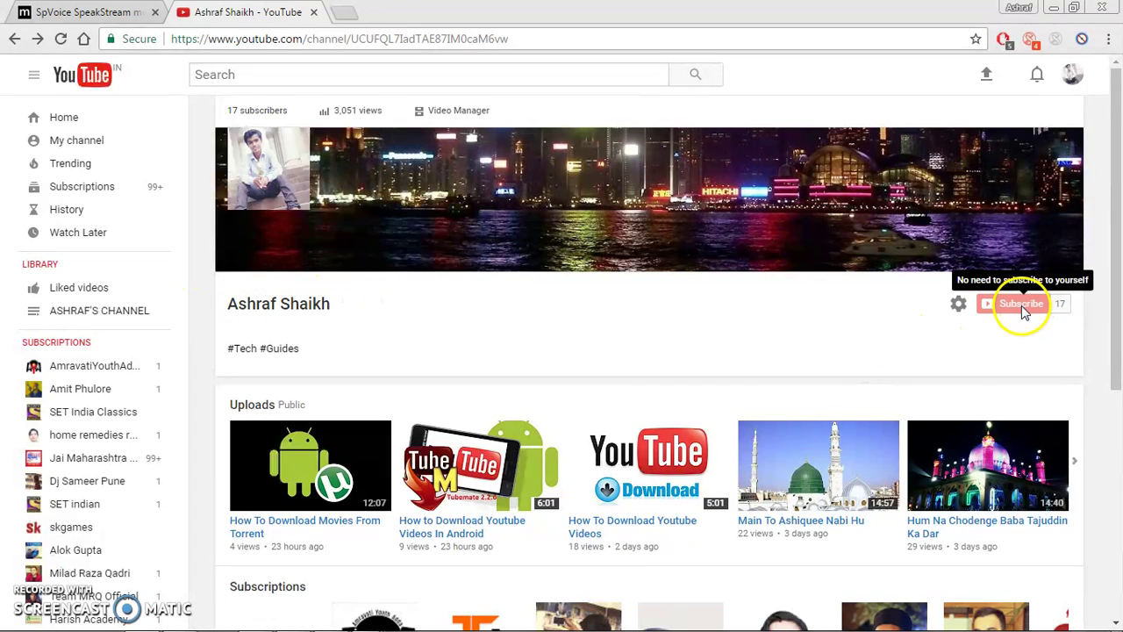
{"action": "left_click", "coordinate": [960, 302]}
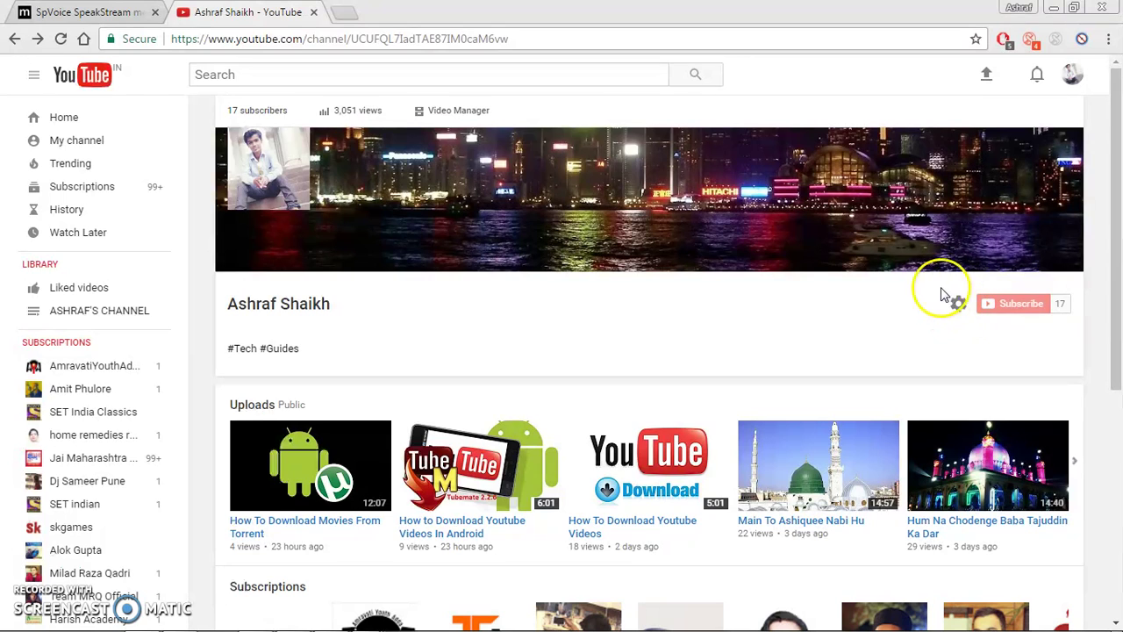
{"action": "triple_click", "coordinate": [930, 303]}
{"action": "triple_click", "coordinate": [990, 320]}
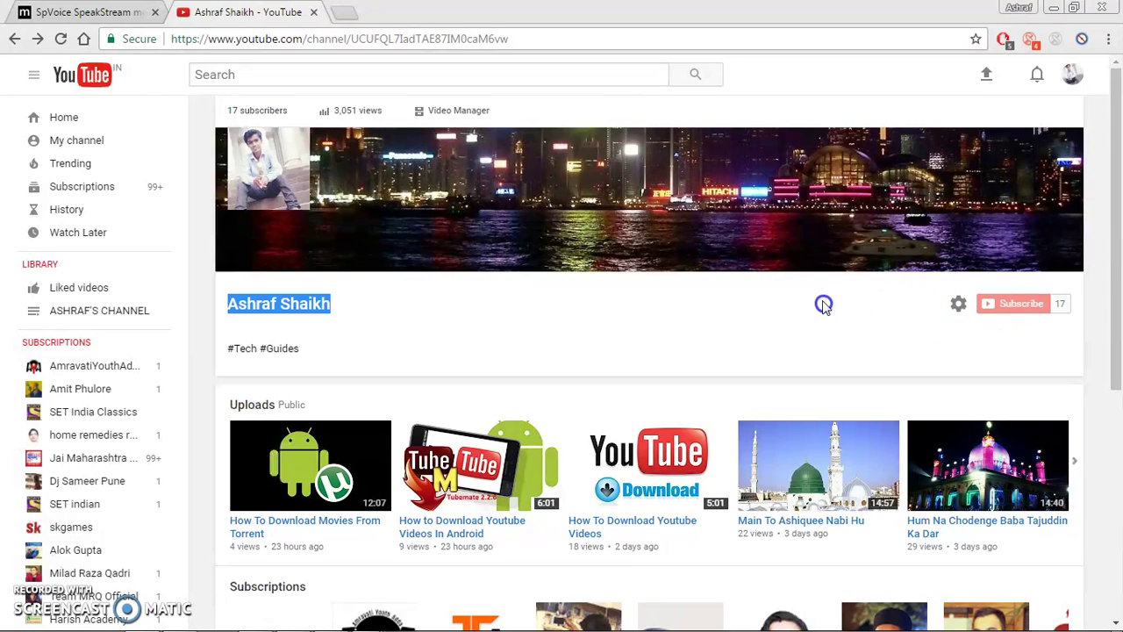
{"action": "left_click", "coordinate": [1027, 310]}
{"action": "left_click", "coordinate": [1024, 309]}
{"action": "left_click", "coordinate": [1013, 310]}
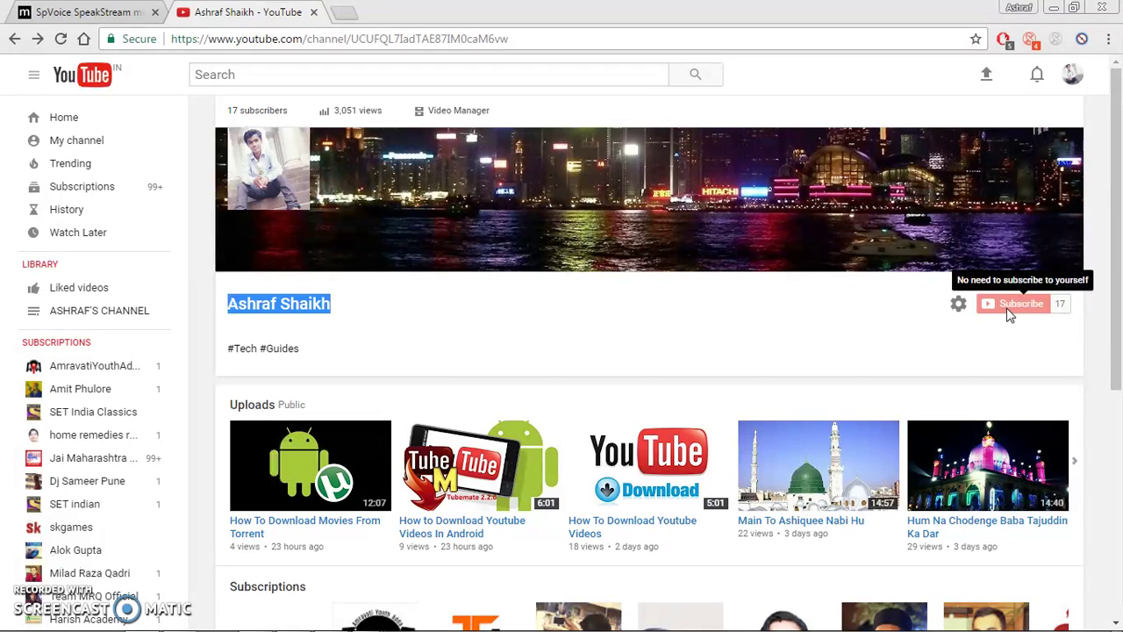
{"action": "left_click", "coordinate": [1060, 309]}
{"action": "left_click", "coordinate": [704, 321]}
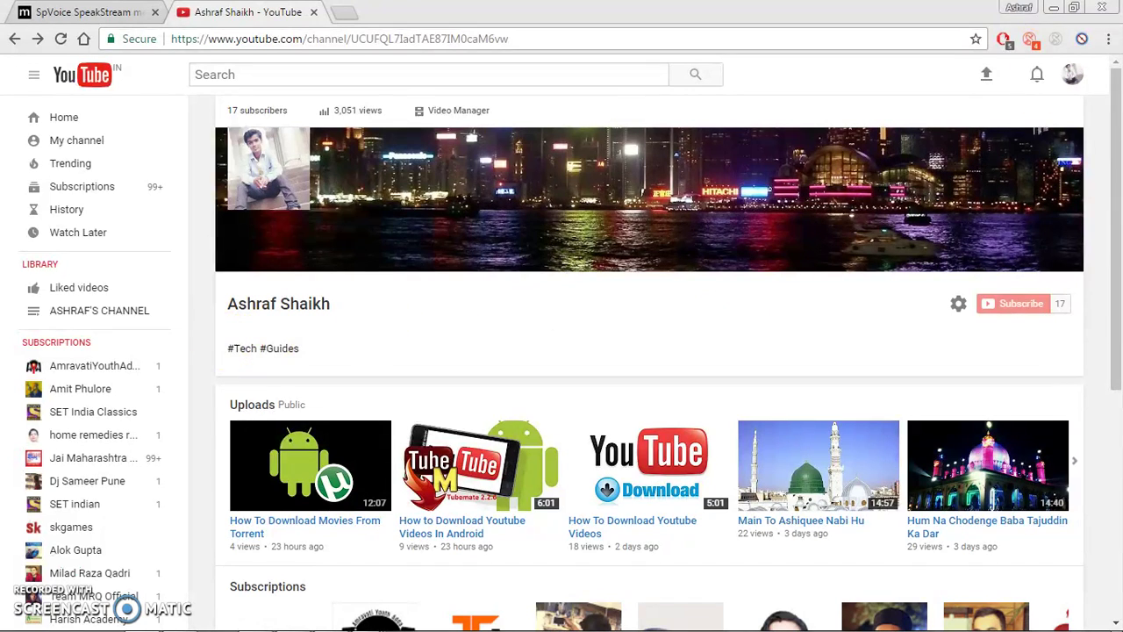
Minimize the browser and create a new folder in the empty area of the desktop, keeping its default name
{"action": "left_click", "coordinate": [1054, 8]}
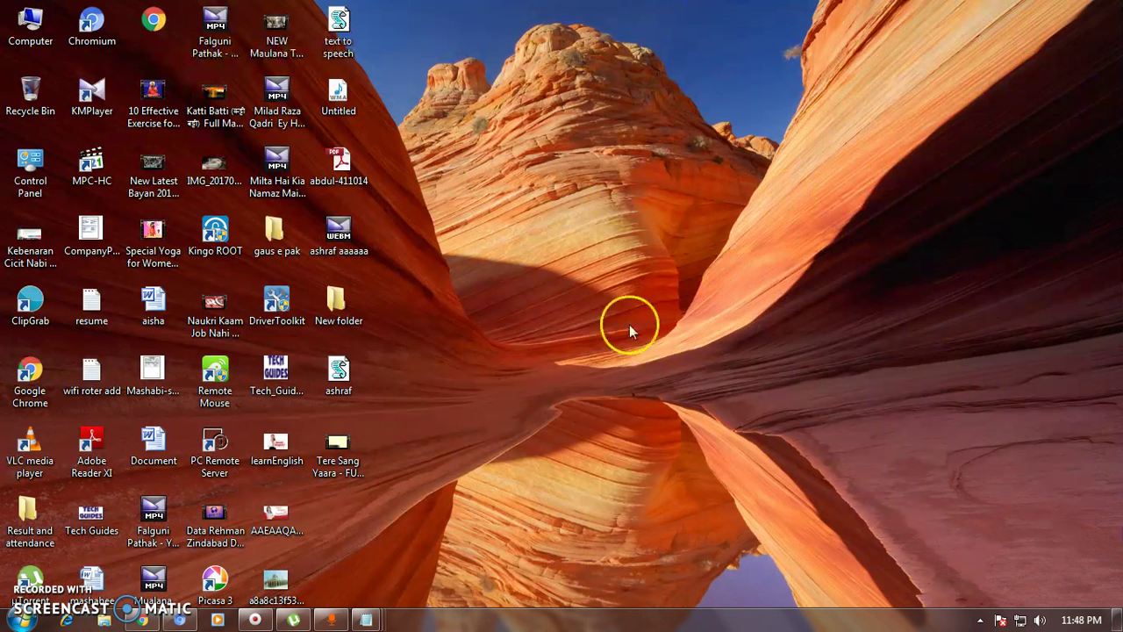
{"action": "right_click", "coordinate": [761, 200]}
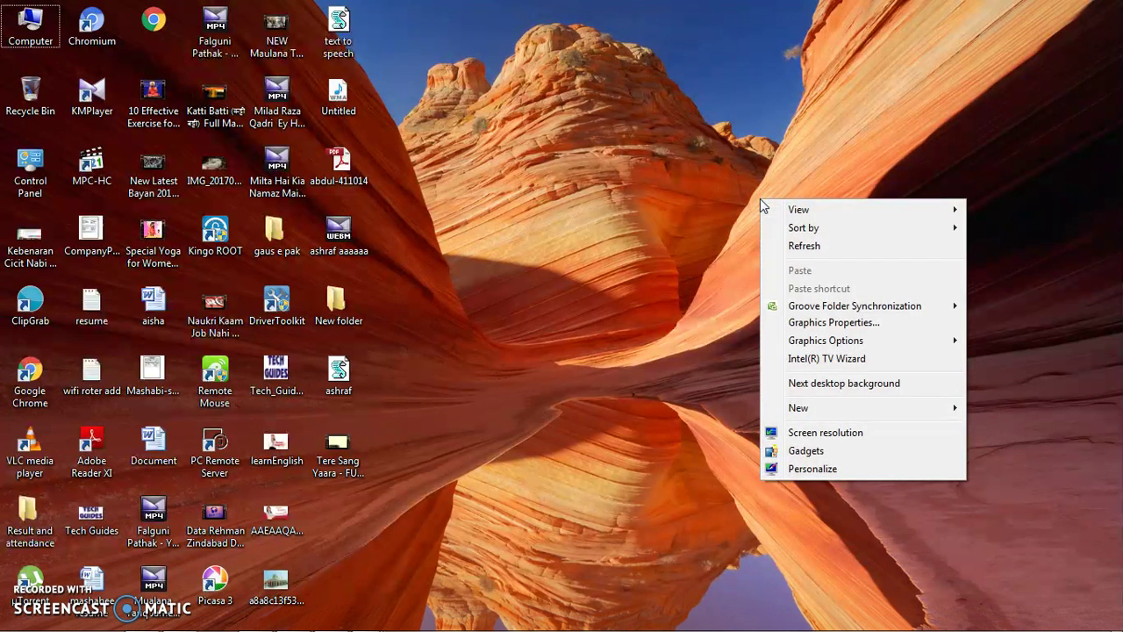
{"action": "left_click", "coordinate": [823, 225]}
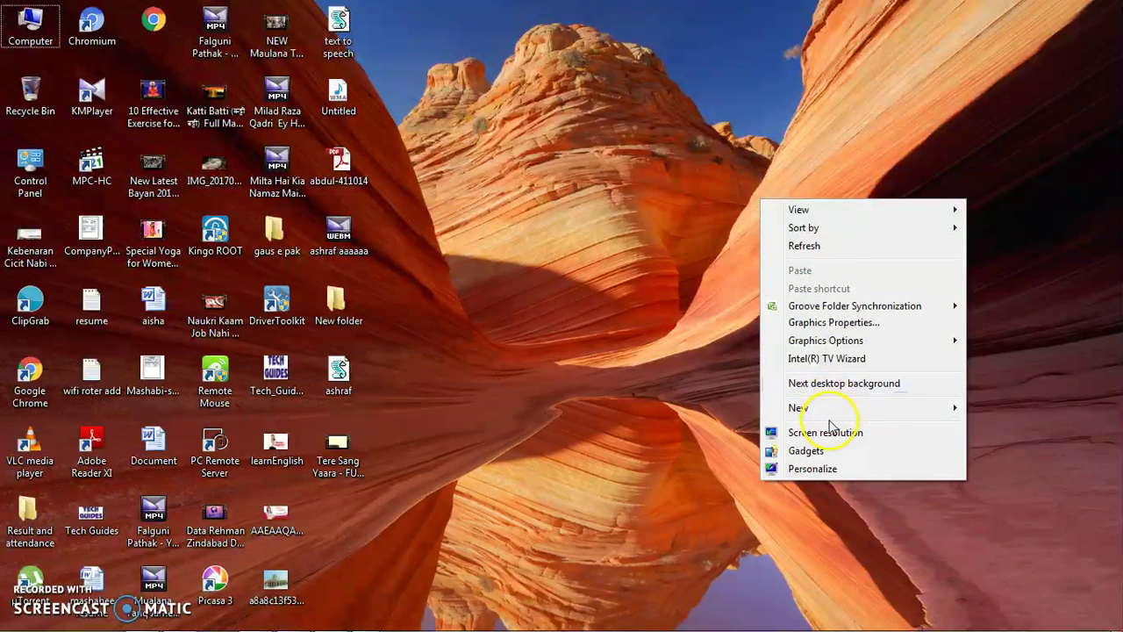
{"action": "mouse_move", "coordinate": [845, 418]}
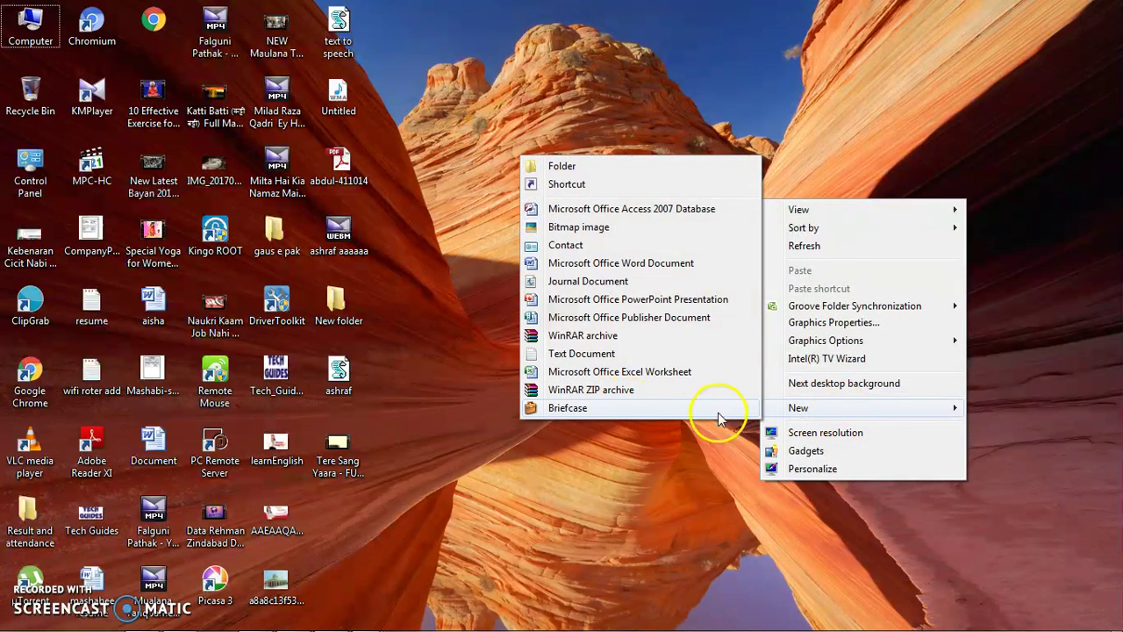
{"action": "left_click", "coordinate": [838, 412]}
{"action": "left_click", "coordinate": [825, 411]}
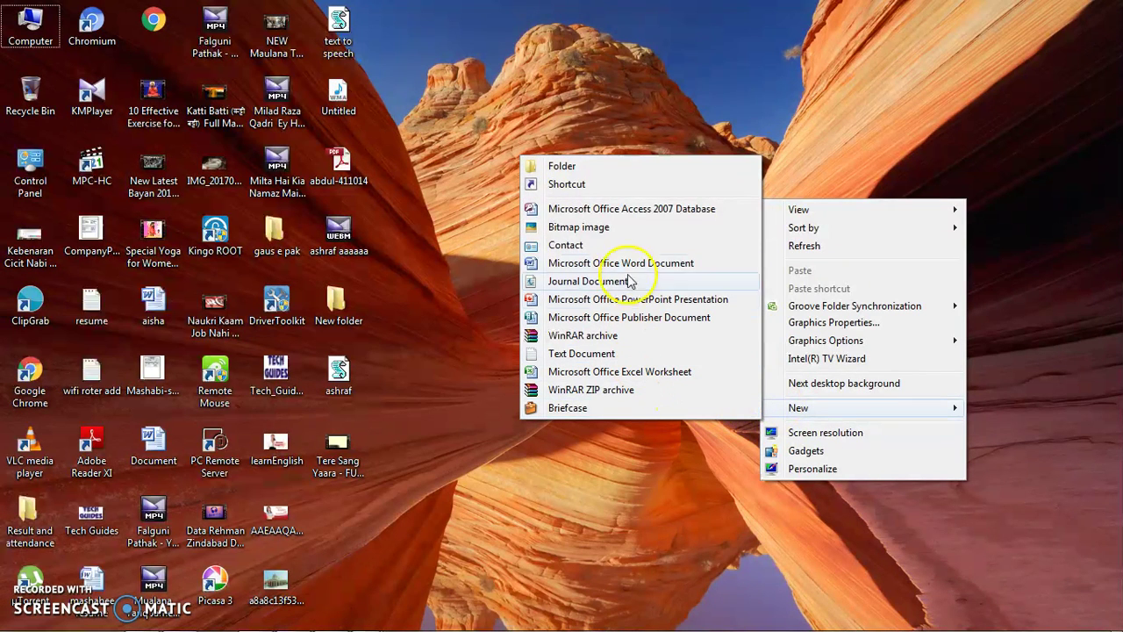
{"action": "left_click", "coordinate": [562, 167]}
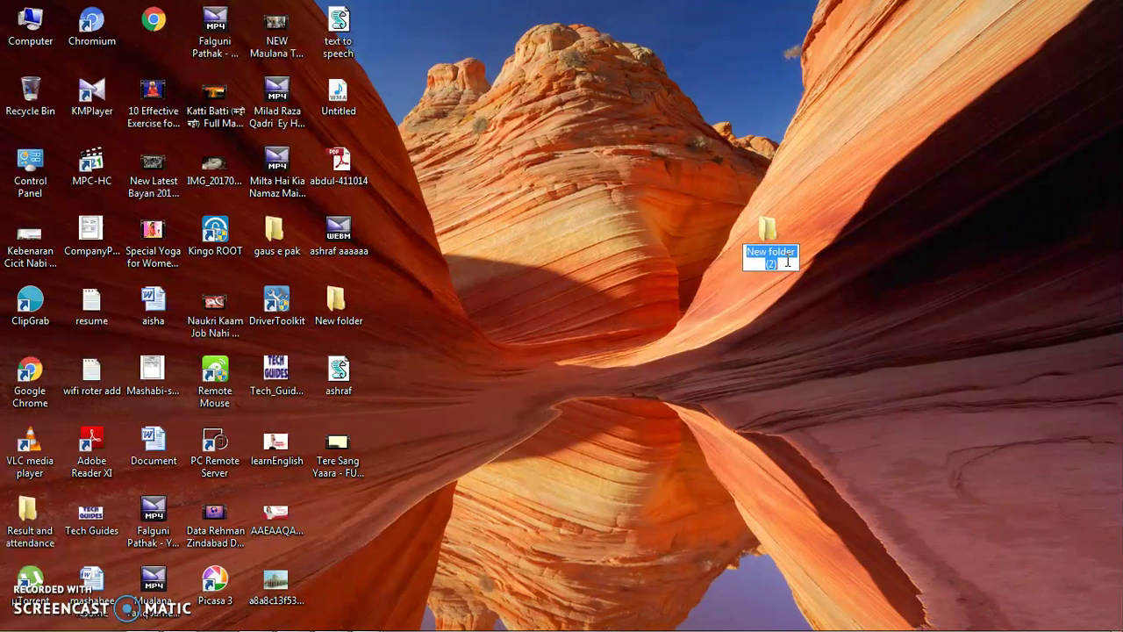
{"action": "left_click", "coordinate": [785, 290]}
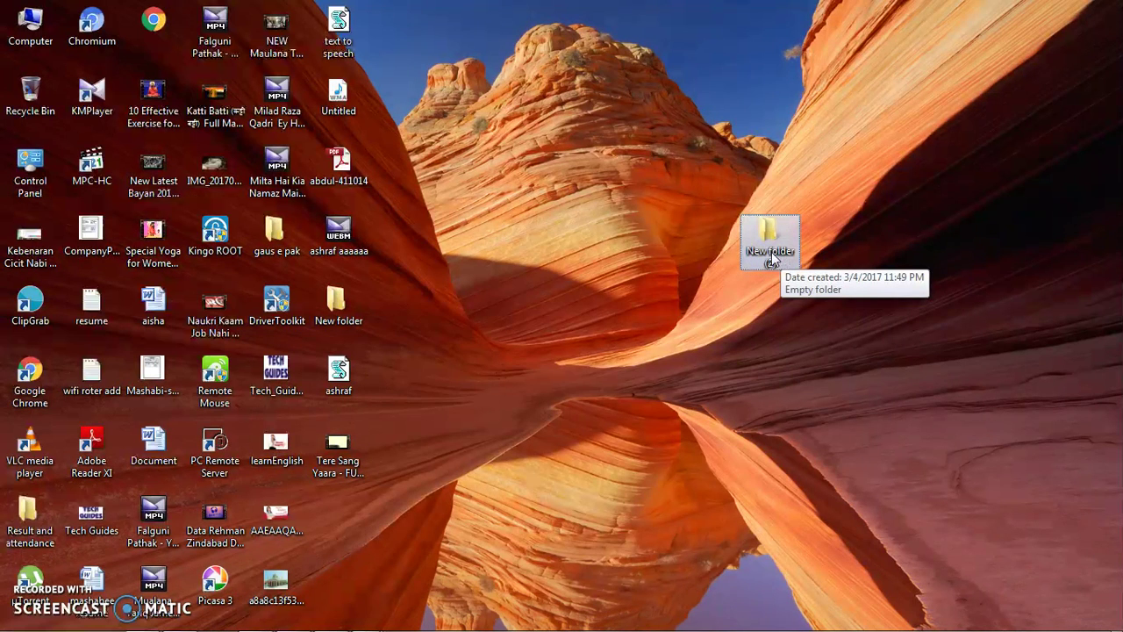
Rename the new desktop folder as "#tech #guides"
{"action": "right_click", "coordinate": [772, 257]}
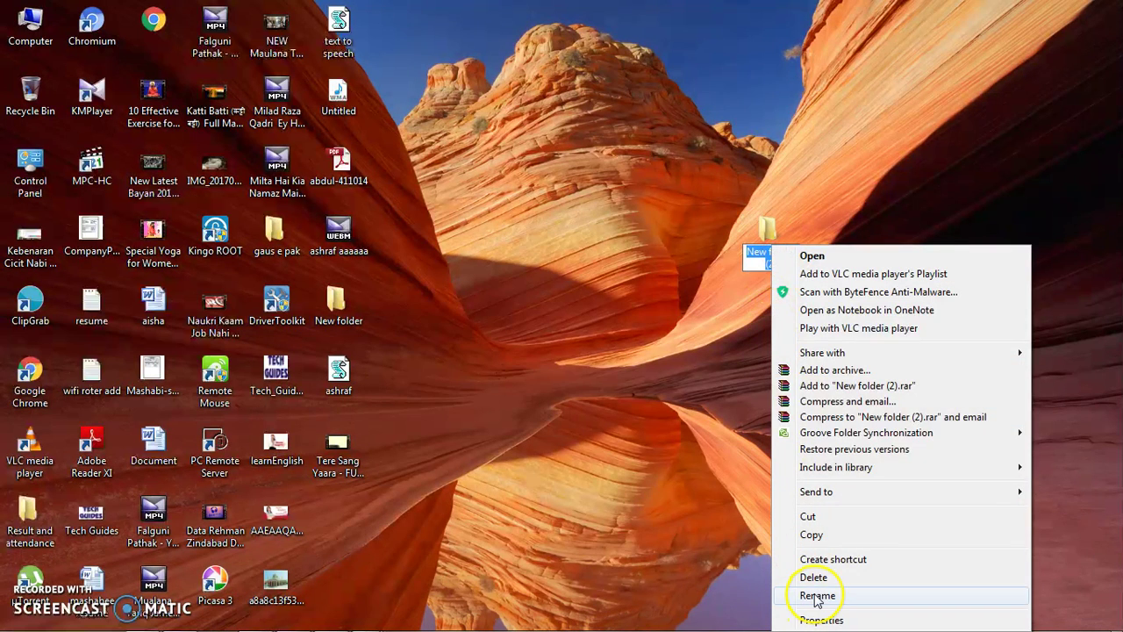
{"action": "right_click", "coordinate": [764, 234]}
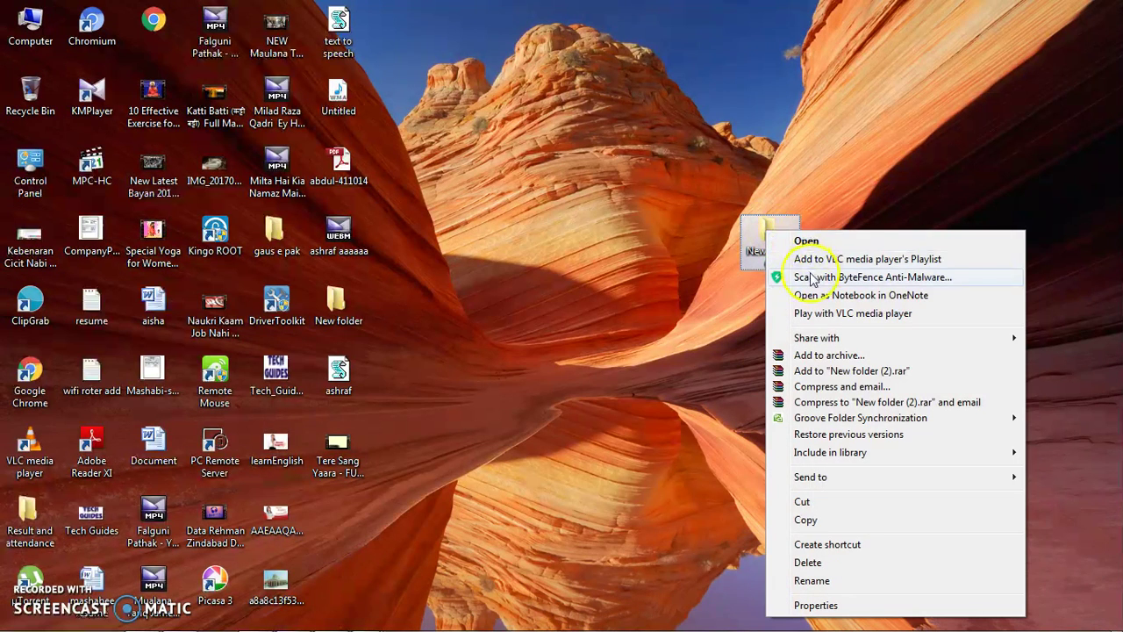
{"action": "left_click", "coordinate": [805, 581]}
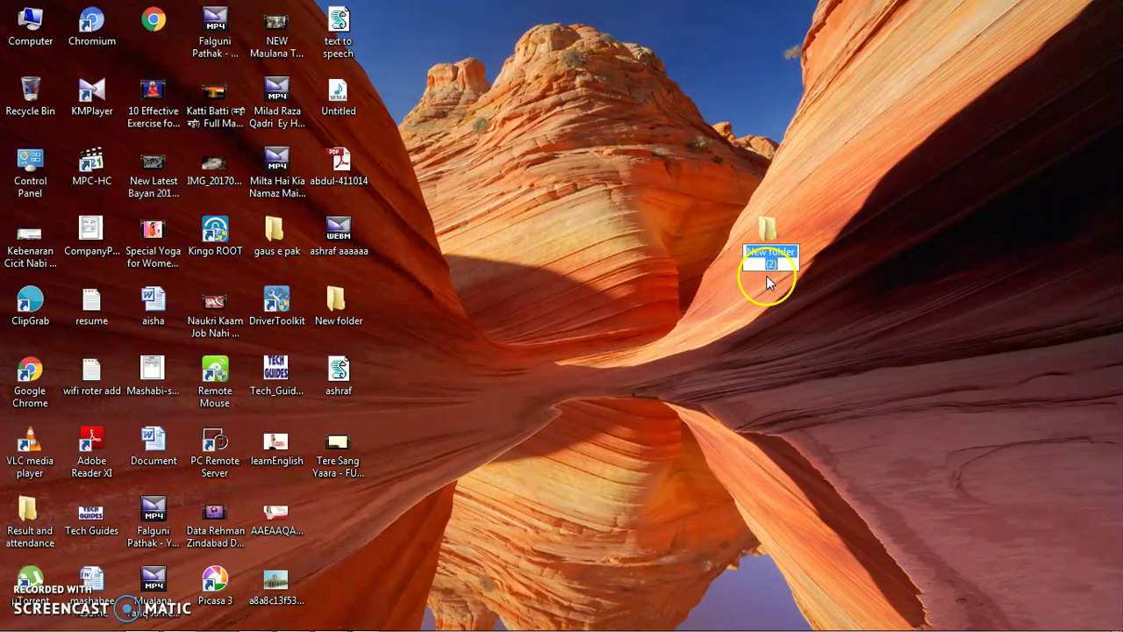
{"action": "key", "text": "BackSpace"}
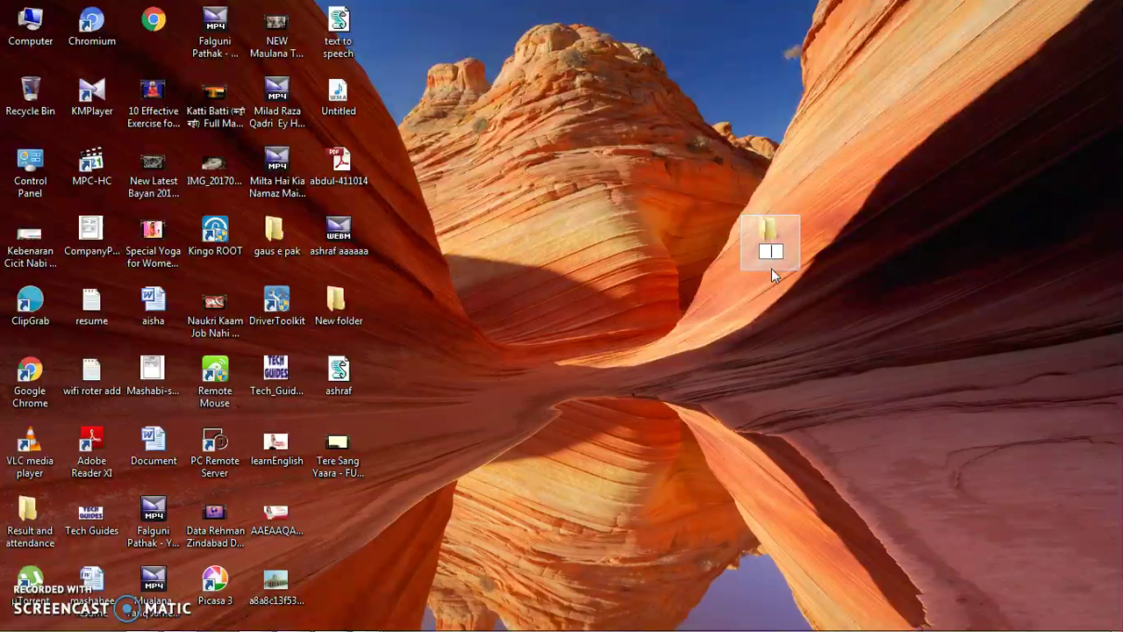
{"action": "type", "text": "#tech #gui"}
{"action": "type", "text": "des"}
{"action": "key", "text": "Return"}
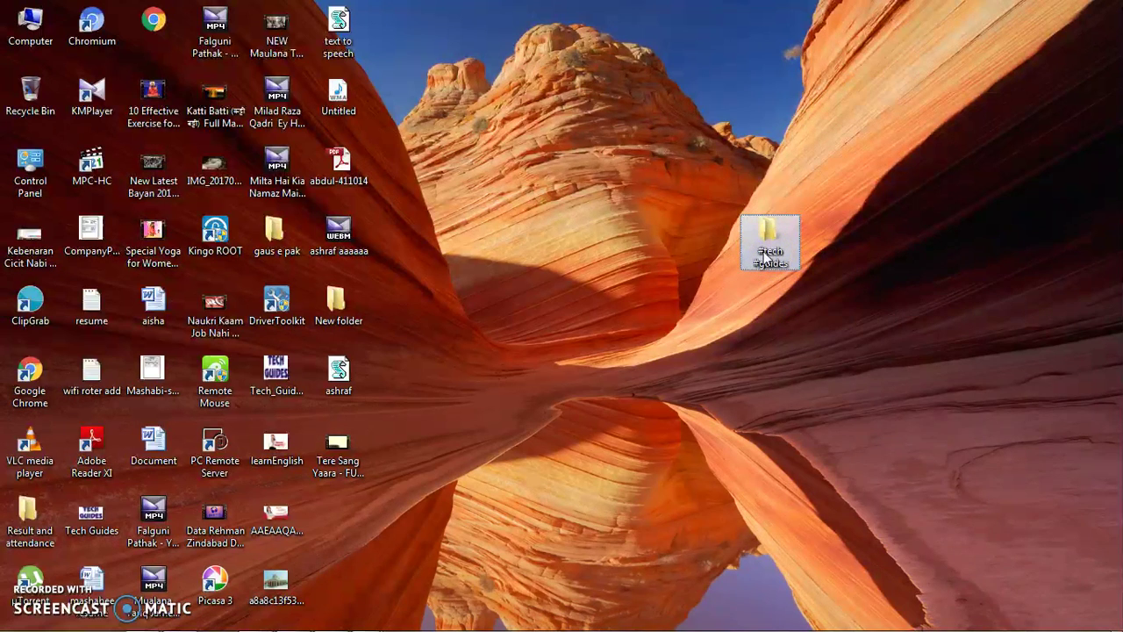
Open the "#tech #guides" folder to view its contents, and close its window again
{"action": "left_click", "coordinate": [765, 239]}
{"action": "left_click", "coordinate": [775, 241]}
{"action": "double_click", "coordinate": [772, 243]}
{"action": "right_click", "coordinate": [772, 243]}
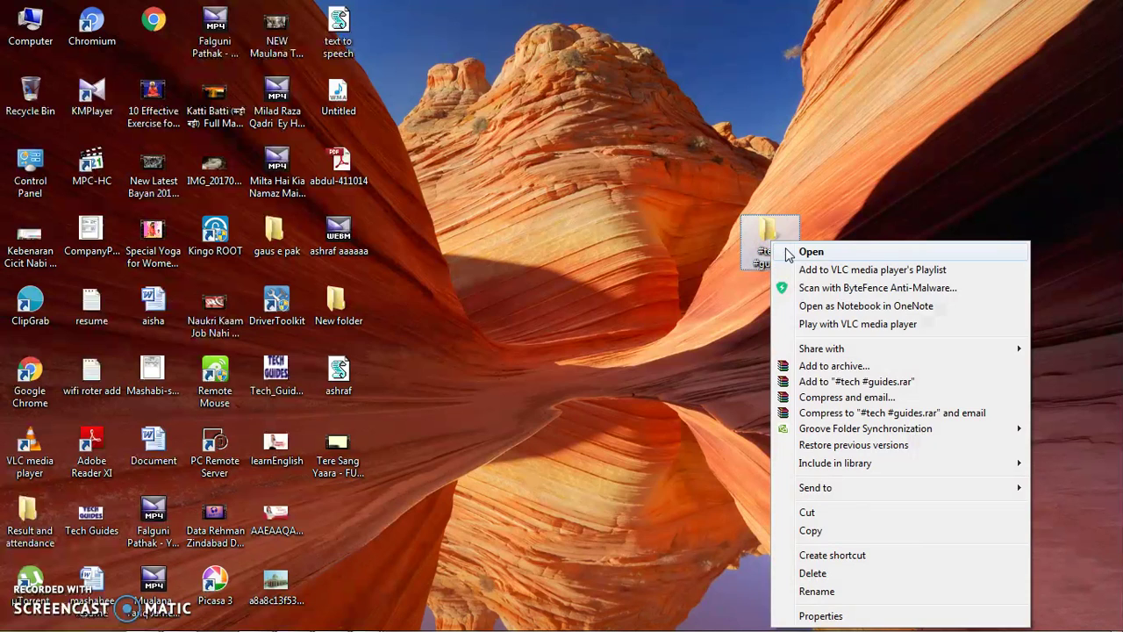
{"action": "left_click", "coordinate": [785, 250]}
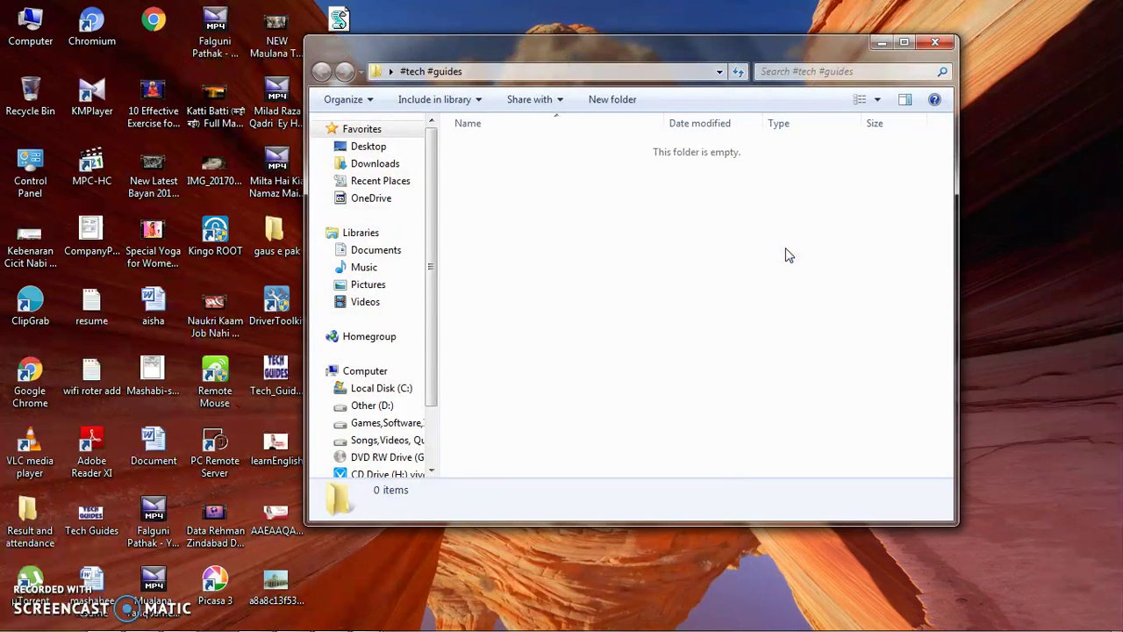
{"action": "left_click", "coordinate": [935, 44]}
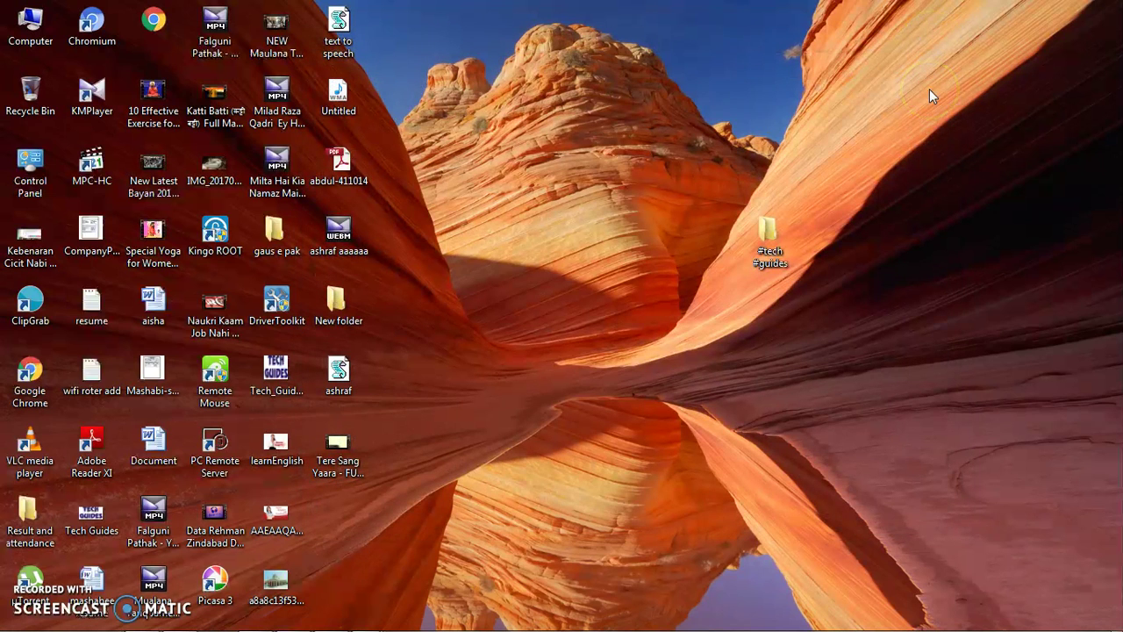
Reopen the "#tech #guides" folder and create a subfolder named "xyz" in it
{"action": "left_click_drag", "start_coordinate": [764, 181], "coordinate": [874, 330]}
{"action": "left_click", "coordinate": [775, 254]}
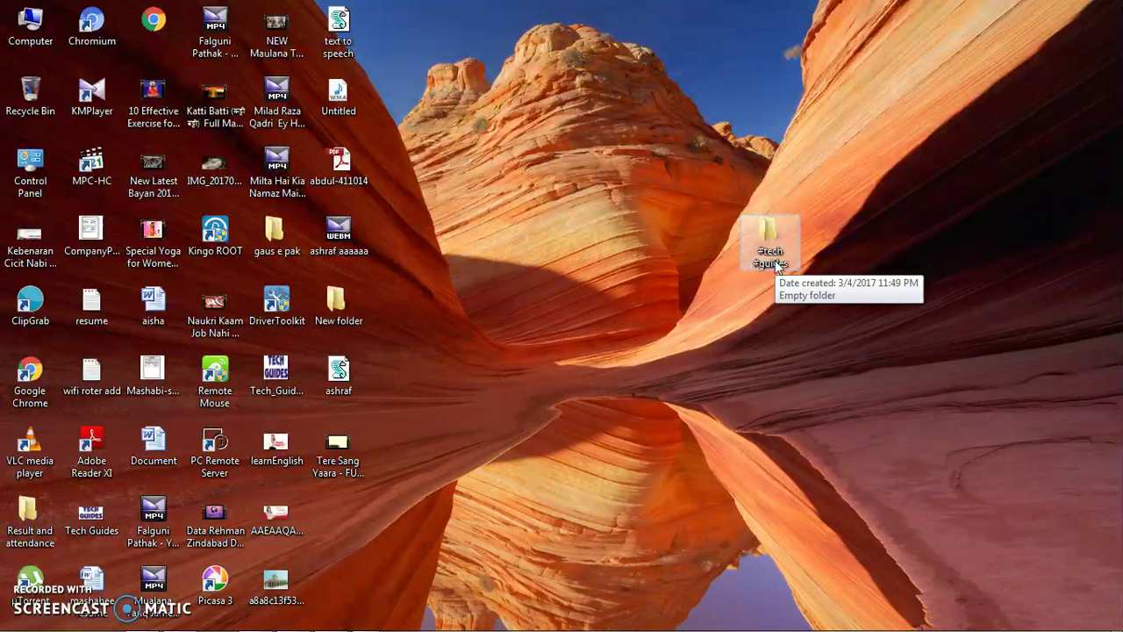
{"action": "double_click", "coordinate": [775, 263]}
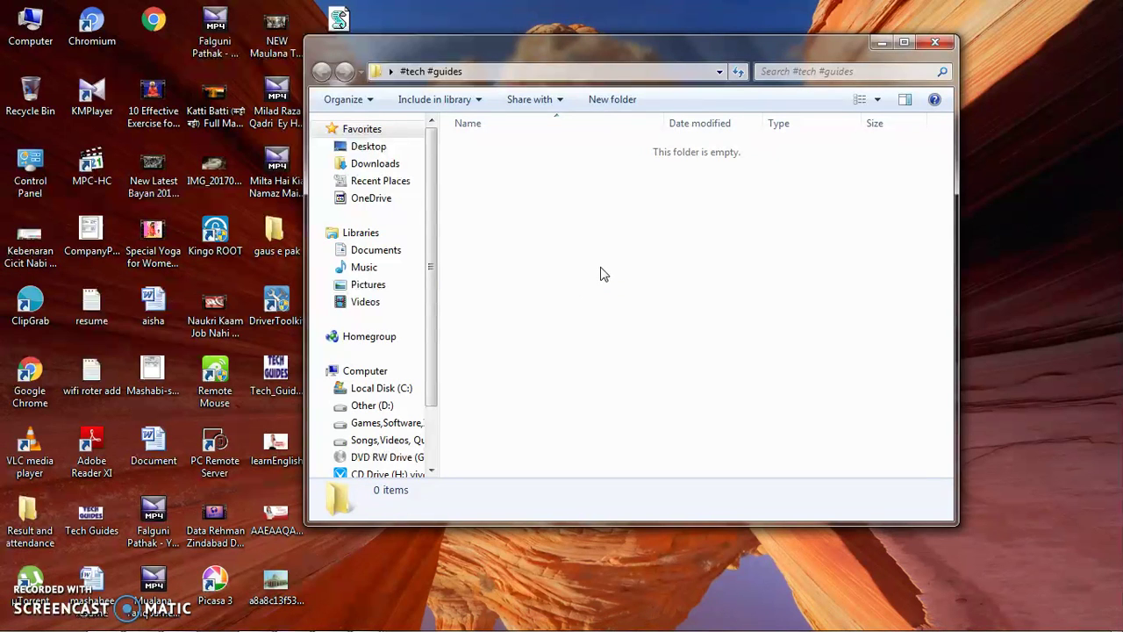
{"action": "right_click", "coordinate": [557, 203]}
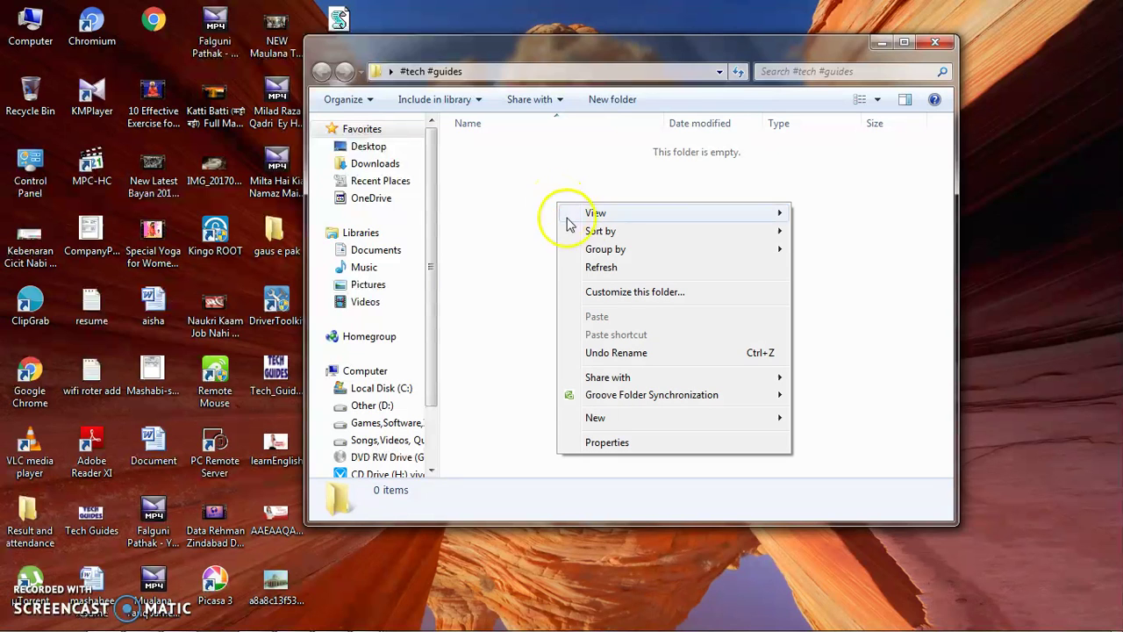
{"action": "mouse_move", "coordinate": [595, 418]}
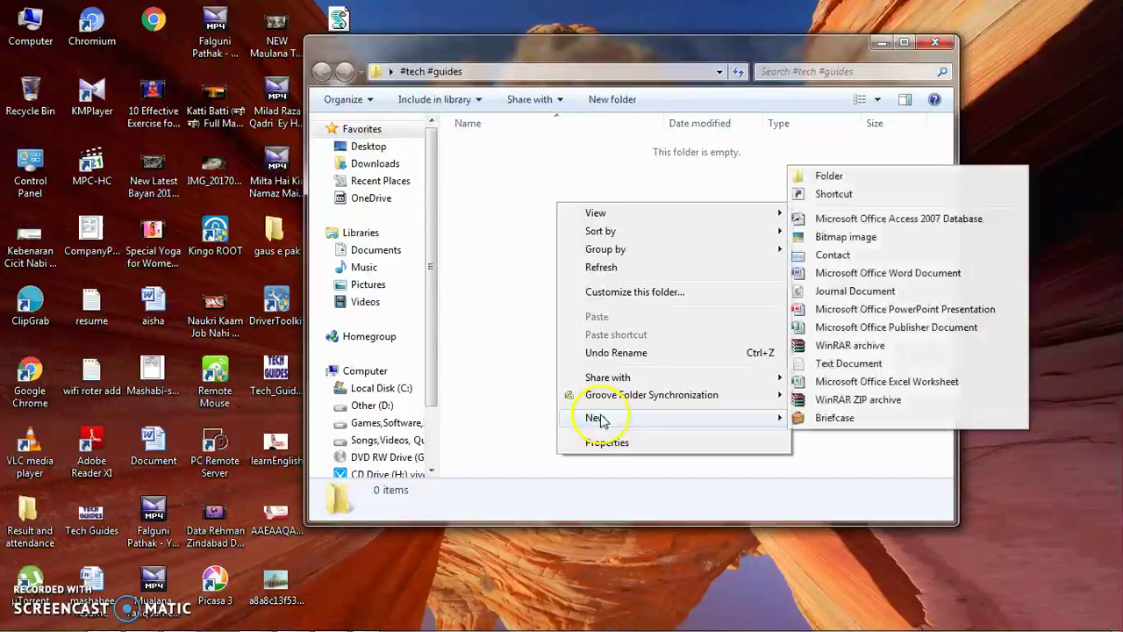
{"action": "left_click", "coordinate": [886, 176]}
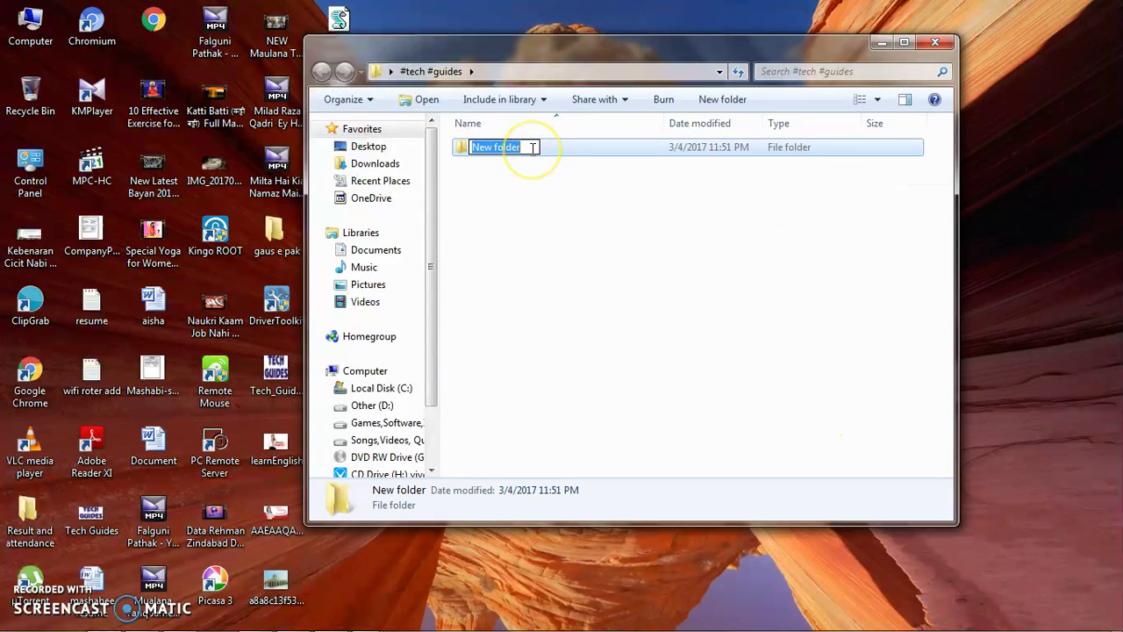
{"action": "type", "text": "x"}
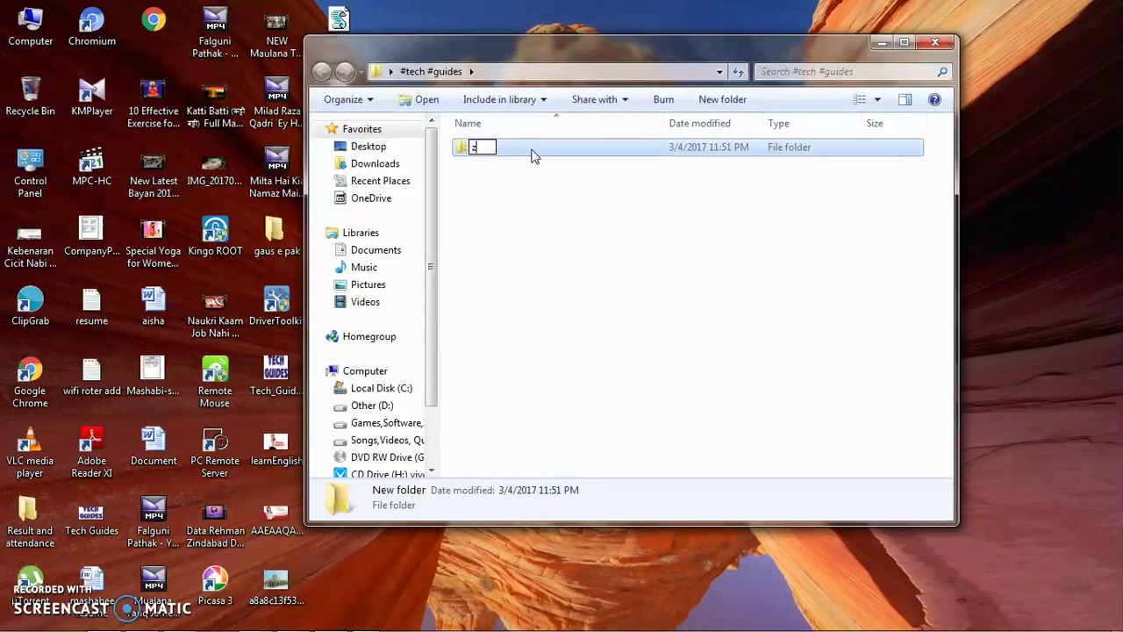
{"action": "type", "text": "yz"}
{"action": "left_click", "coordinate": [506, 239]}
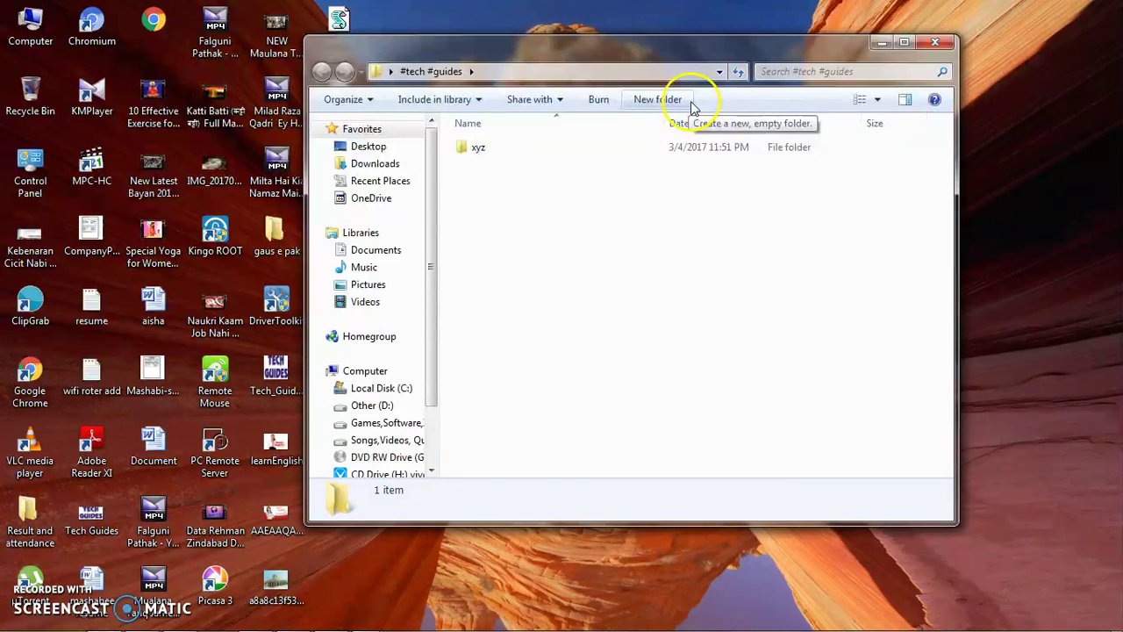
Create a second subfolder named "abd" in the "#tech #guides" folder
{"action": "left_click", "coordinate": [665, 101]}
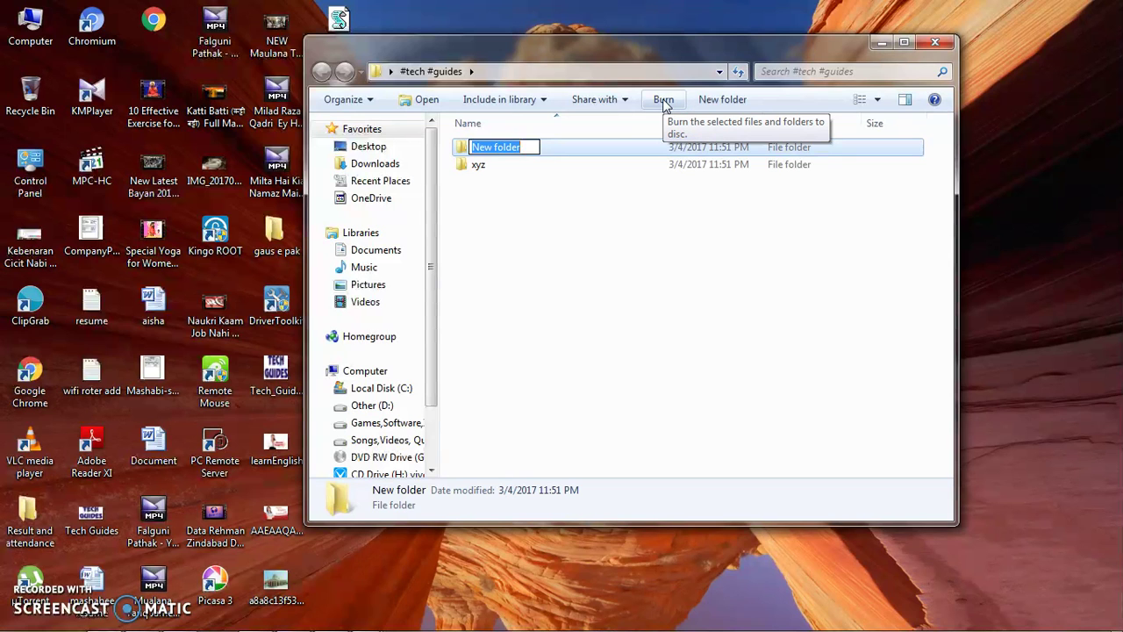
{"action": "key", "text": "BackSpace"}
{"action": "type", "text": "fg"}
{"action": "key", "text": "BackSpace"}
{"action": "key", "text": "BackSpace"}
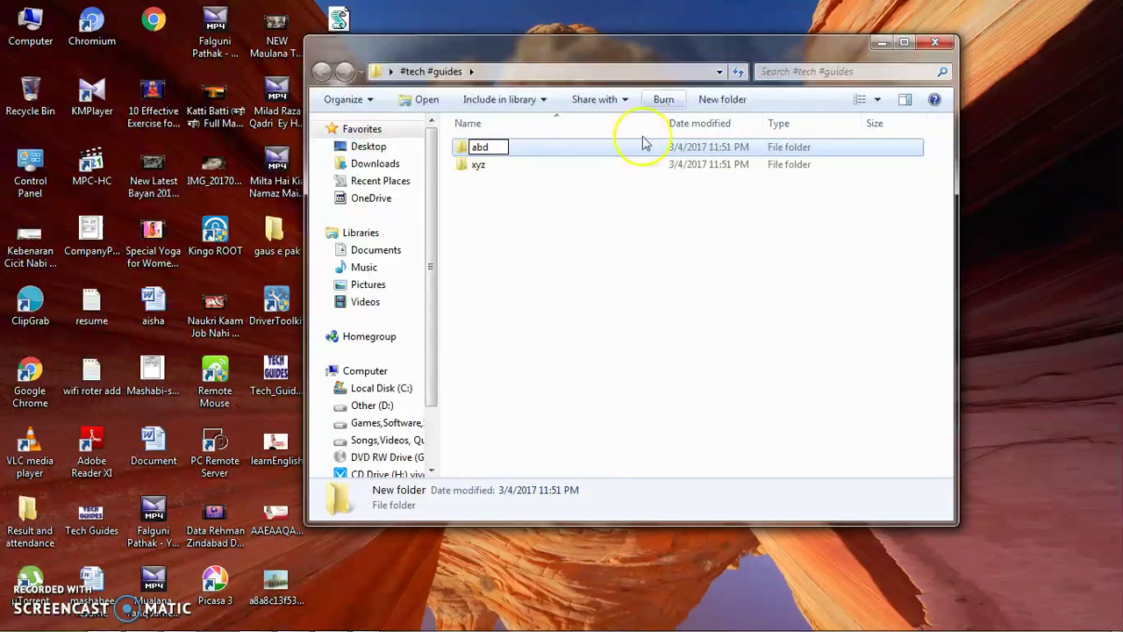
{"action": "left_click", "coordinate": [620, 255]}
{"action": "left_click", "coordinate": [577, 219]}
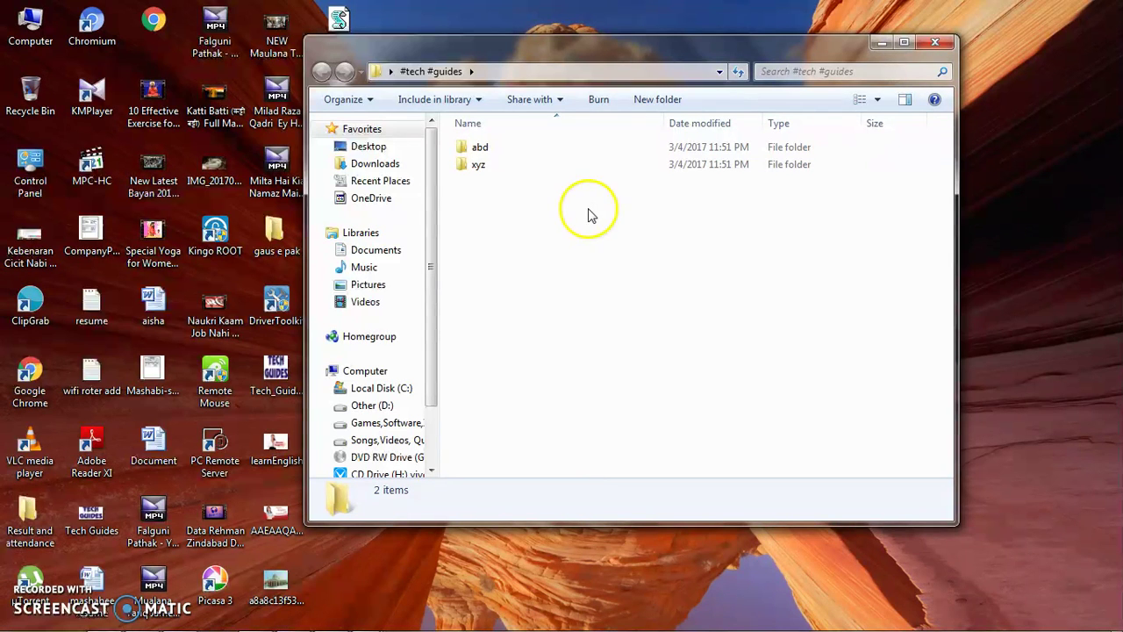
Open the "abd" subfolder and create a text document named "tech guides information" in it
{"action": "double_click", "coordinate": [584, 148]}
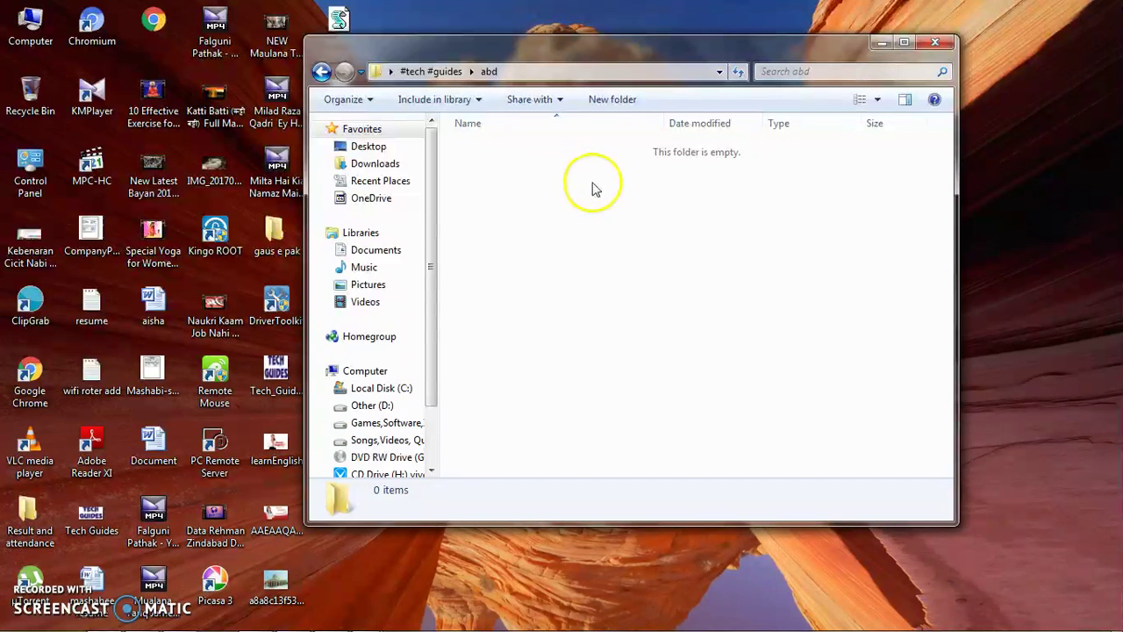
{"action": "left_click", "coordinate": [548, 268]}
{"action": "right_click", "coordinate": [548, 267]}
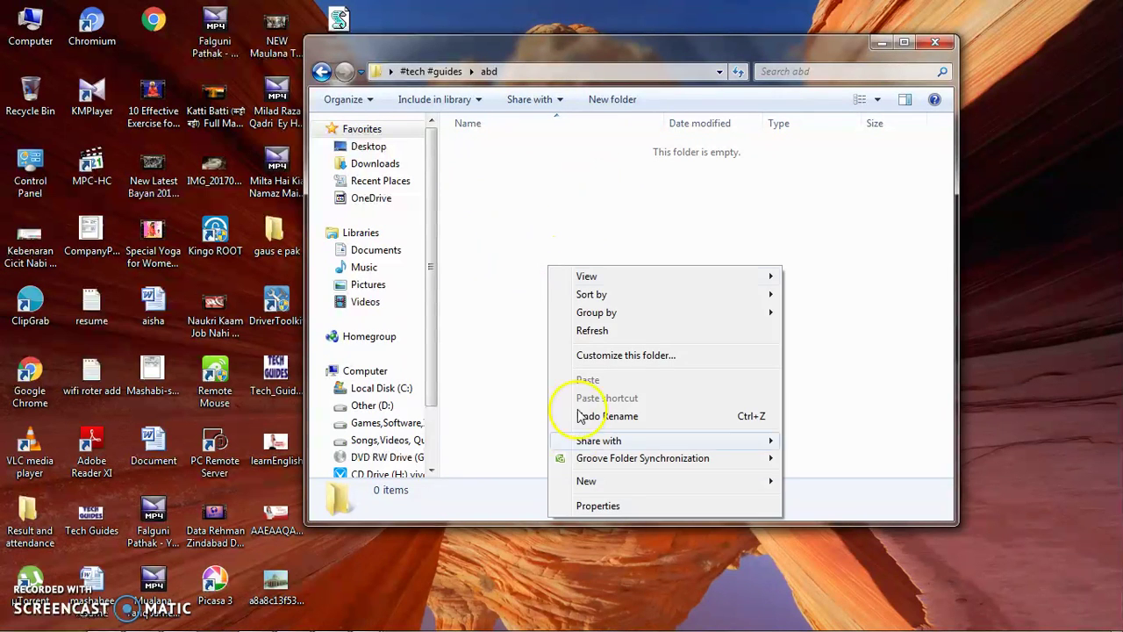
{"action": "mouse_move", "coordinate": [601, 489]}
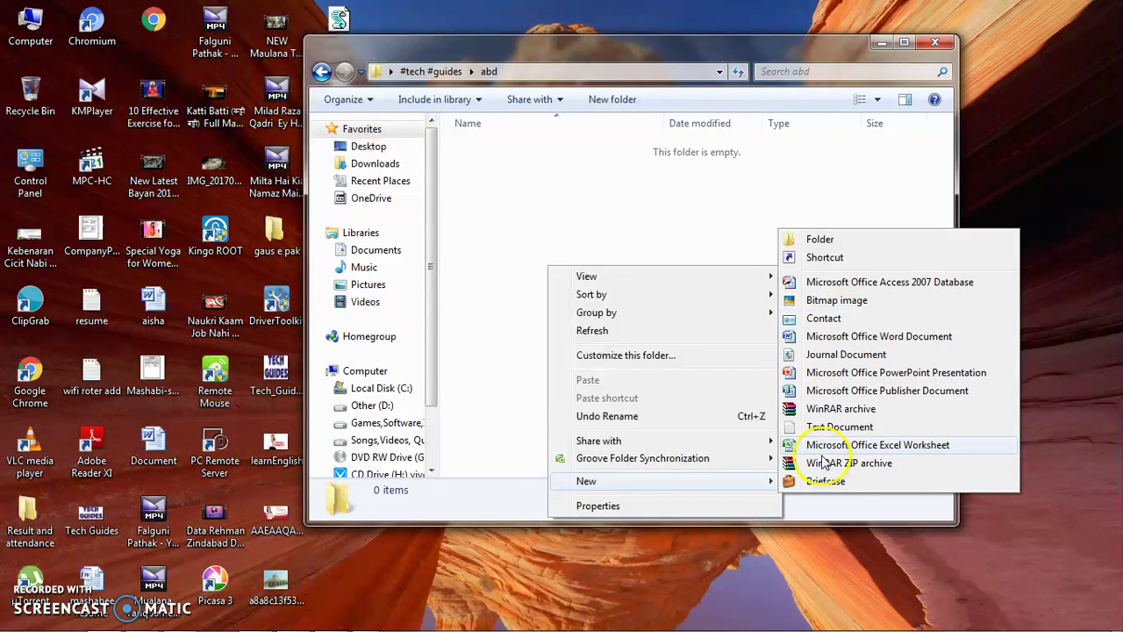
{"action": "right_click", "coordinate": [565, 199]}
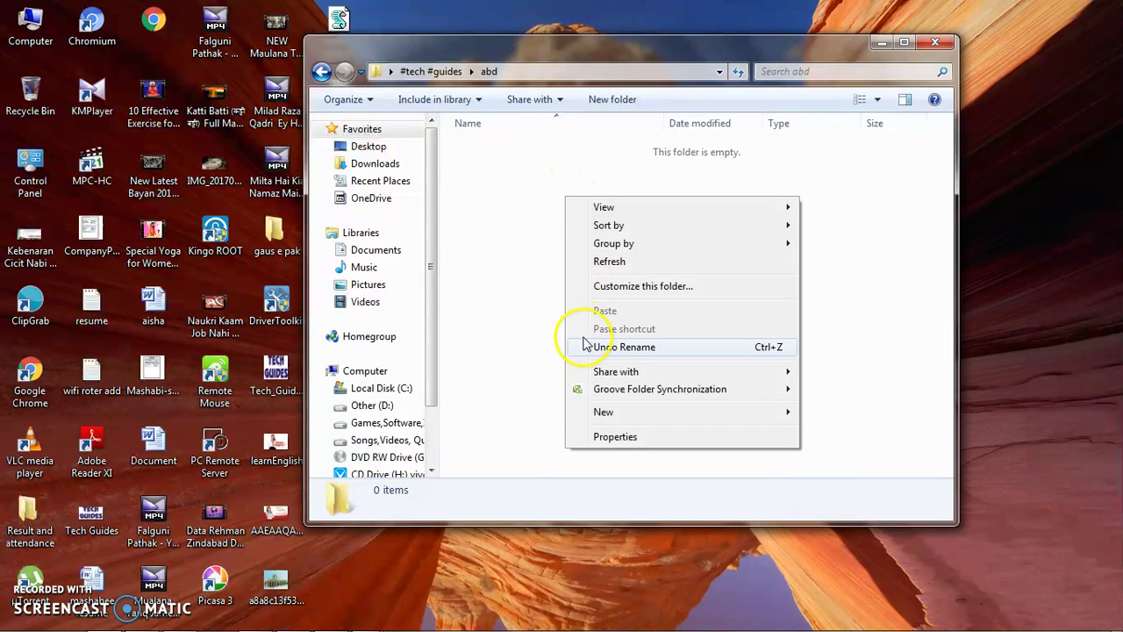
{"action": "mouse_move", "coordinate": [637, 421]}
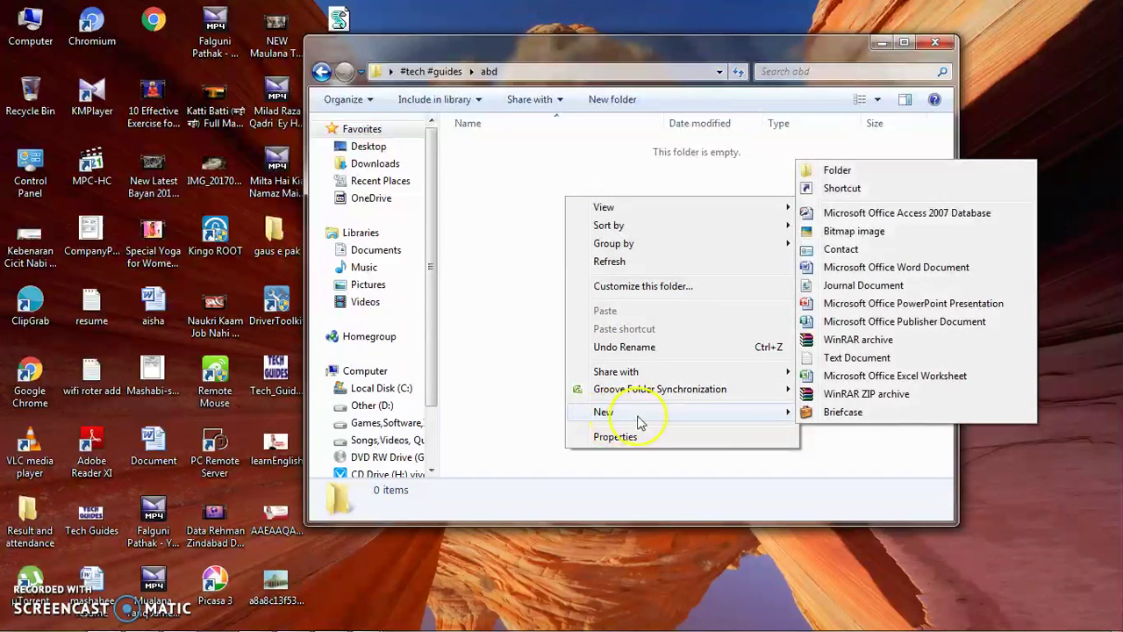
{"action": "left_click", "coordinate": [857, 357]}
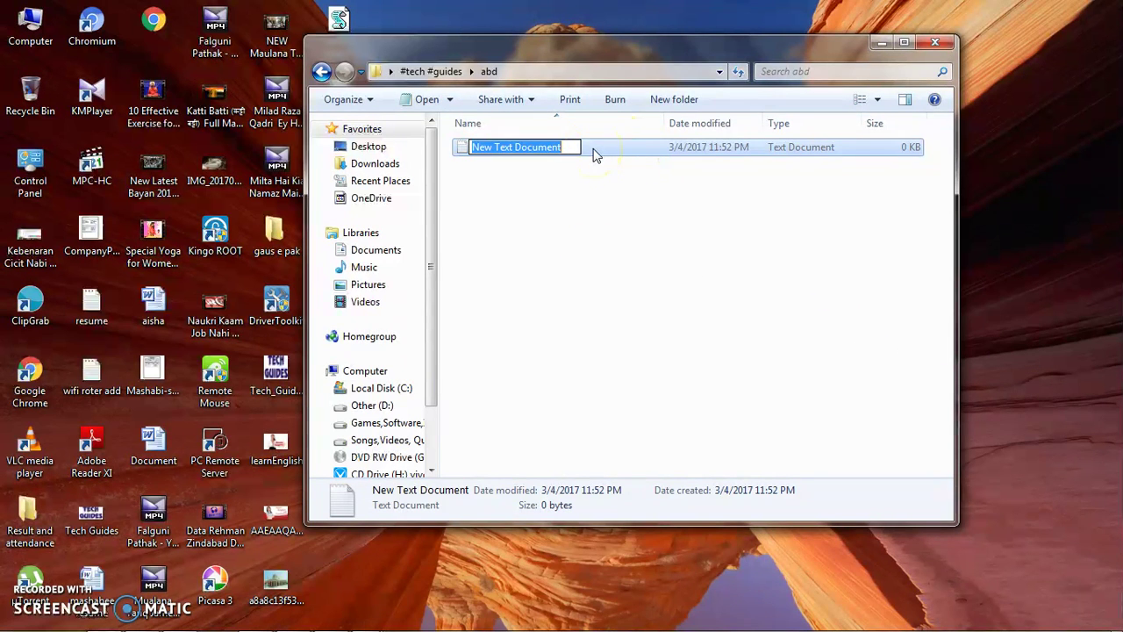
{"action": "type", "text": "tech guides i"}
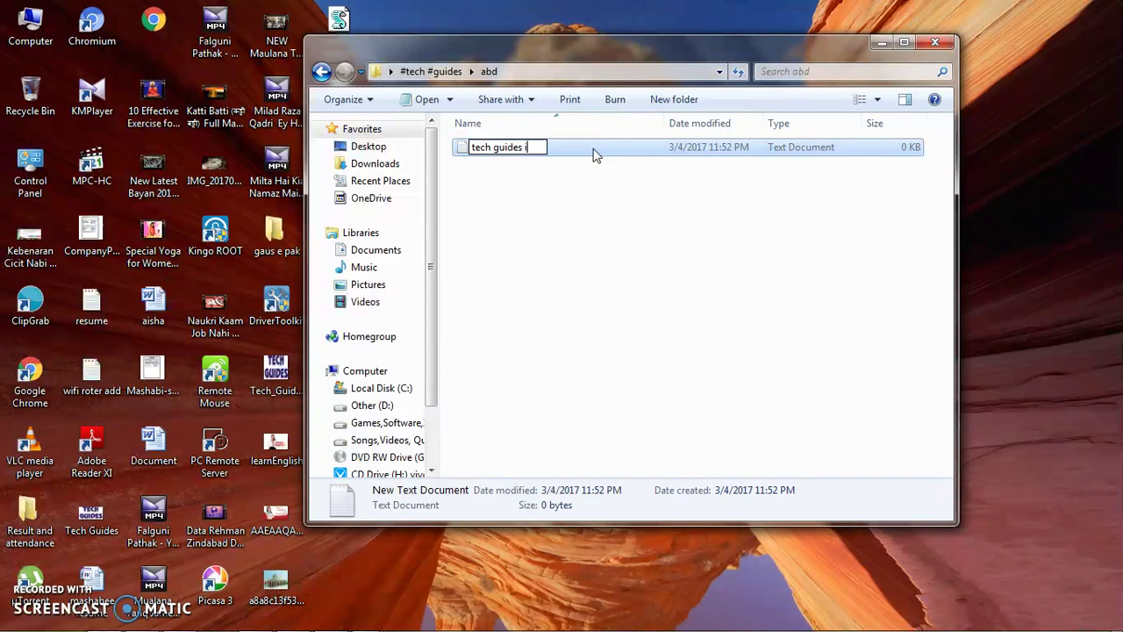
{"action": "type", "text": "nformation"}
{"action": "left_click", "coordinate": [651, 217]}
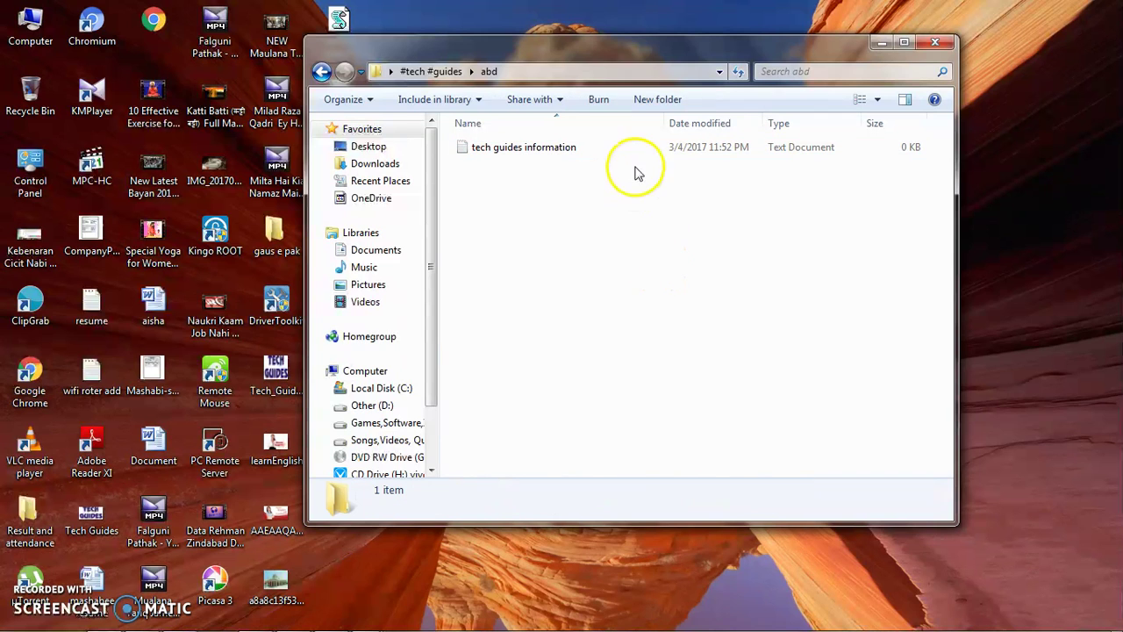
Open the "tech guides information" document and enter the text "plz suscribe"
{"action": "double_click", "coordinate": [652, 147]}
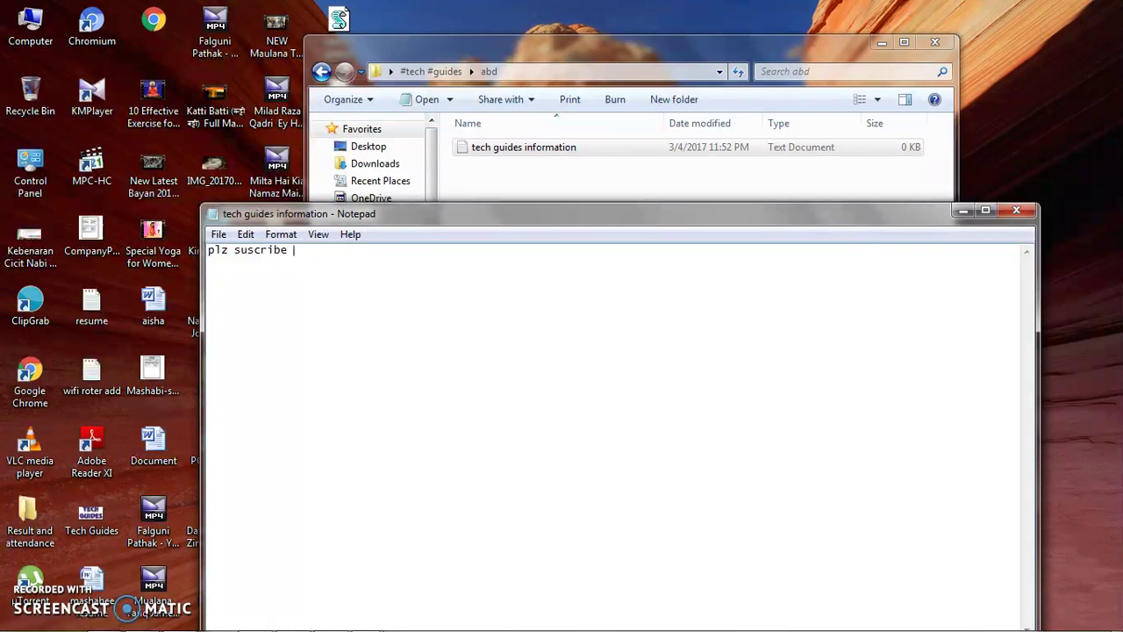
{"action": "left_click", "coordinate": [221, 248]}
Save the document over the existing "tech guides information" file in the desktop's "#tech #guides" > "abd" folder, and close it
{"action": "left_click", "coordinate": [218, 235]}
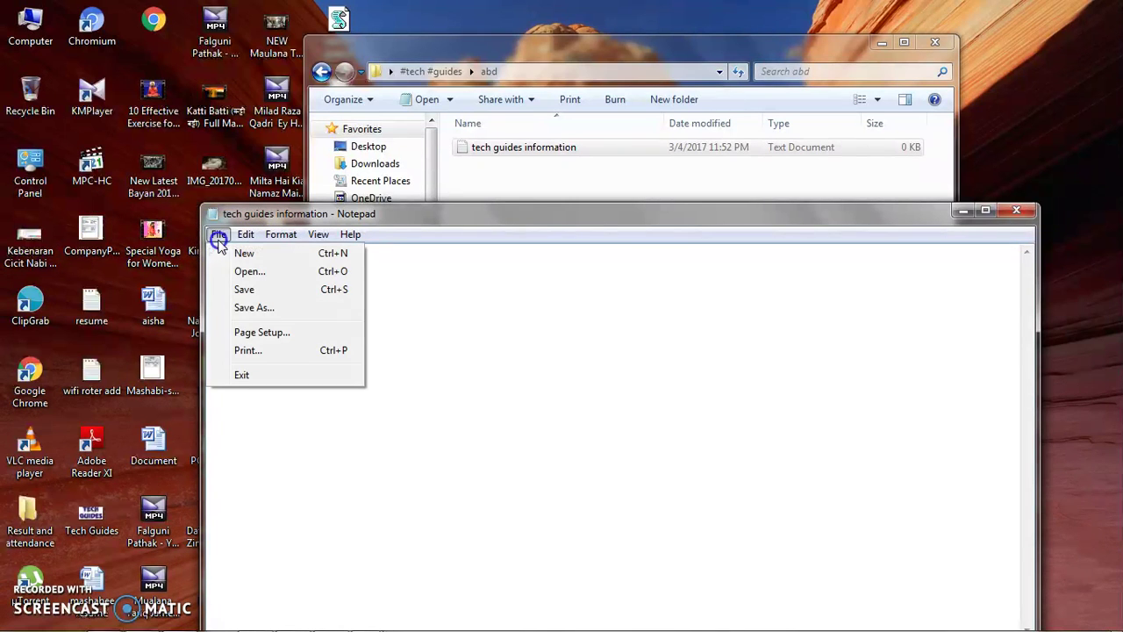
{"action": "left_click", "coordinate": [254, 307]}
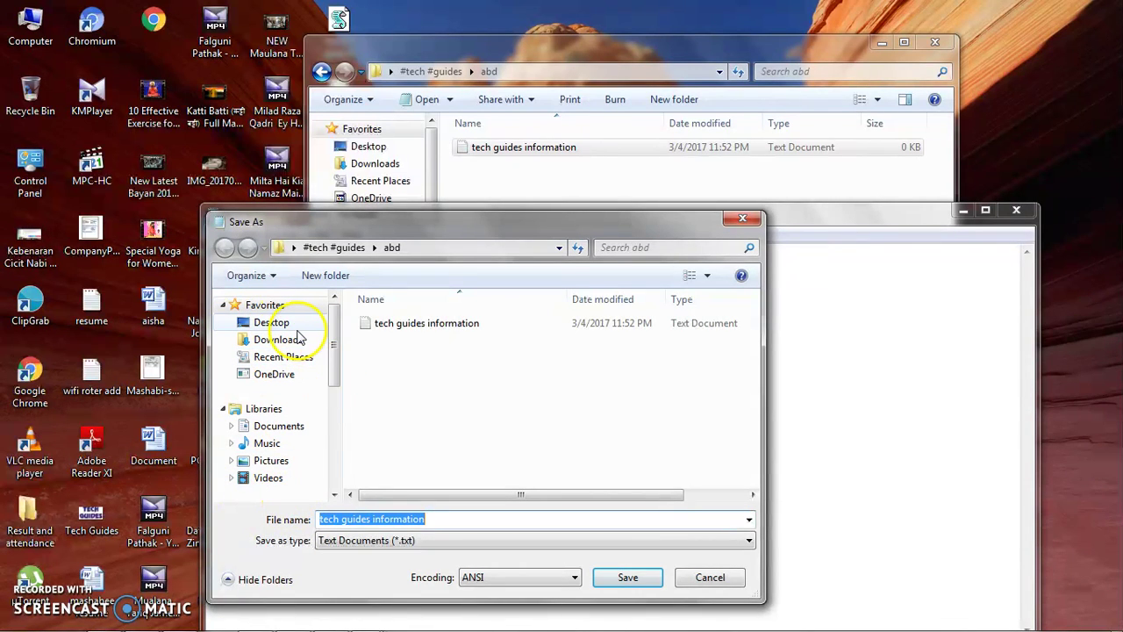
{"action": "left_click", "coordinate": [280, 323]}
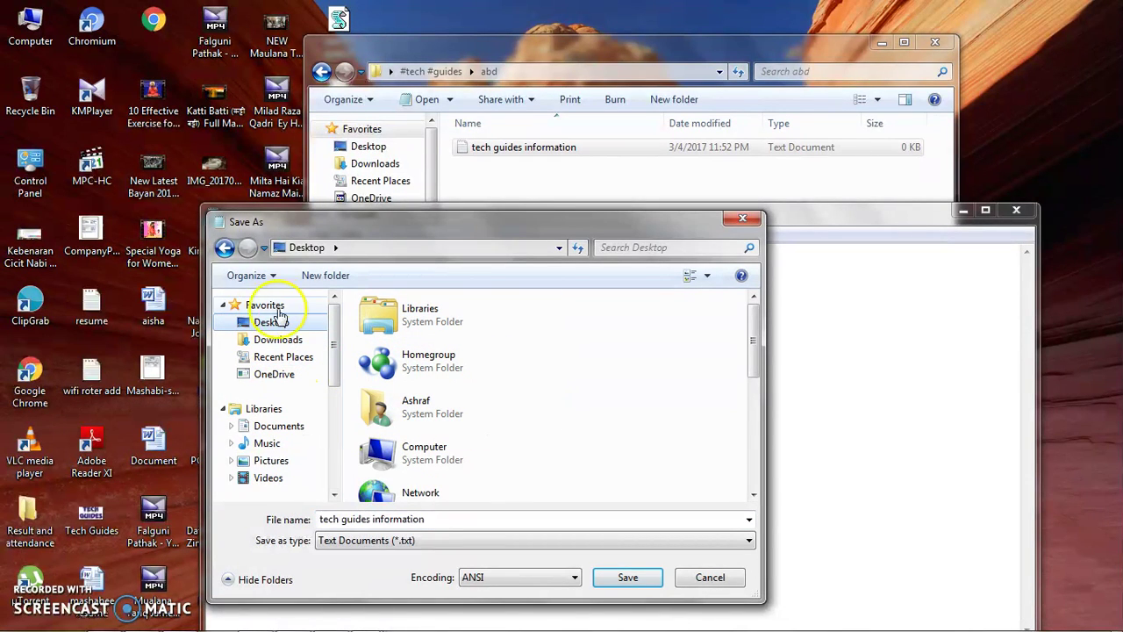
{"action": "scroll", "coordinate": [342, 418], "scroll_direction": "down", "scroll_amount": 2}
{"action": "left_click_drag", "start_coordinate": [753, 341], "coordinate": [742, 409]}
{"action": "left_click", "coordinate": [457, 409]}
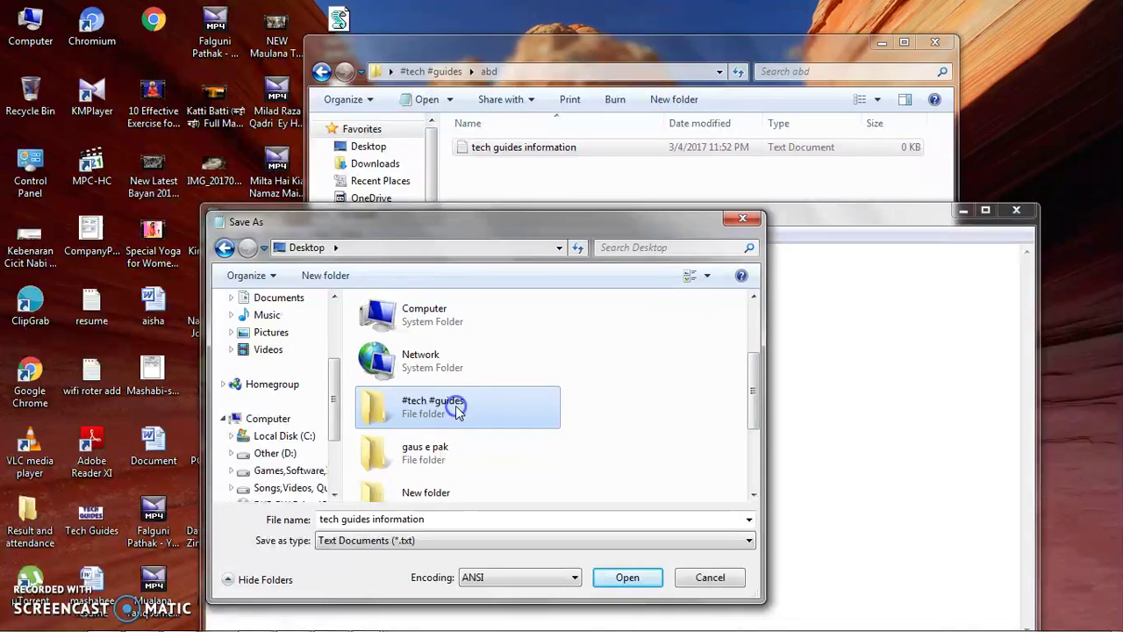
{"action": "double_click", "coordinate": [456, 405]}
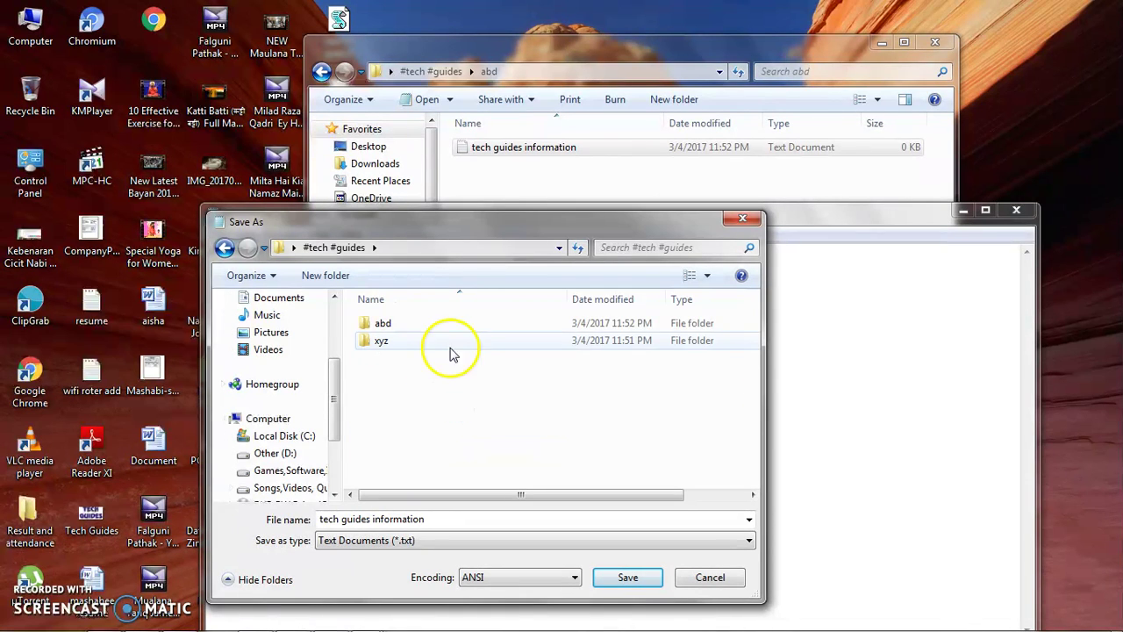
{"action": "double_click", "coordinate": [489, 331]}
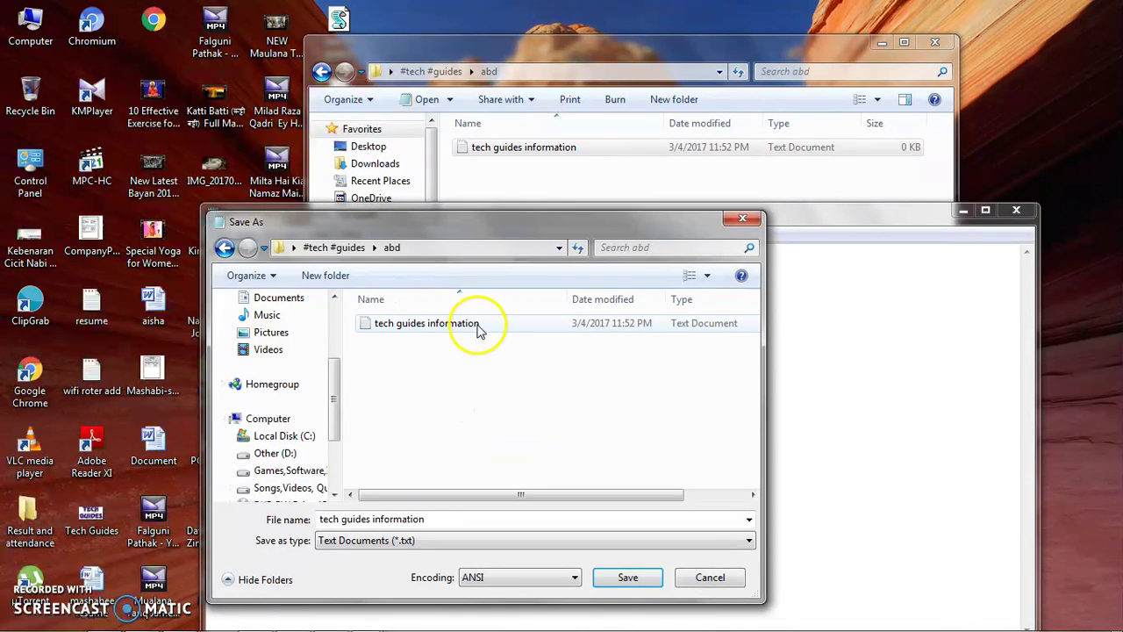
{"action": "left_click", "coordinate": [628, 577]}
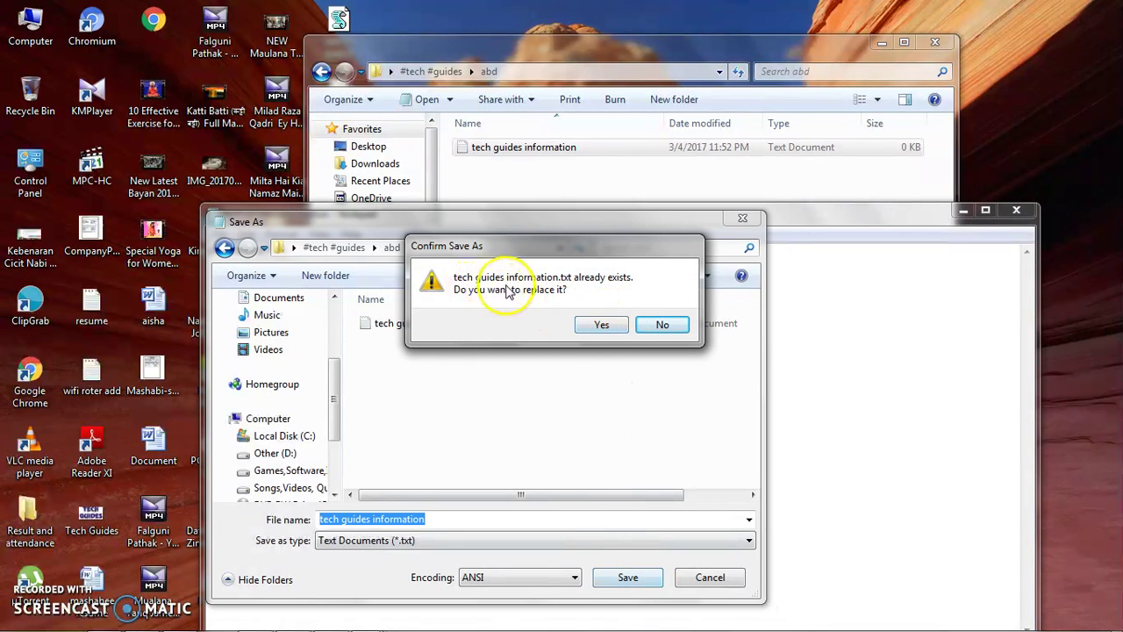
{"action": "left_click", "coordinate": [601, 325]}
{"action": "left_click", "coordinate": [1016, 210]}
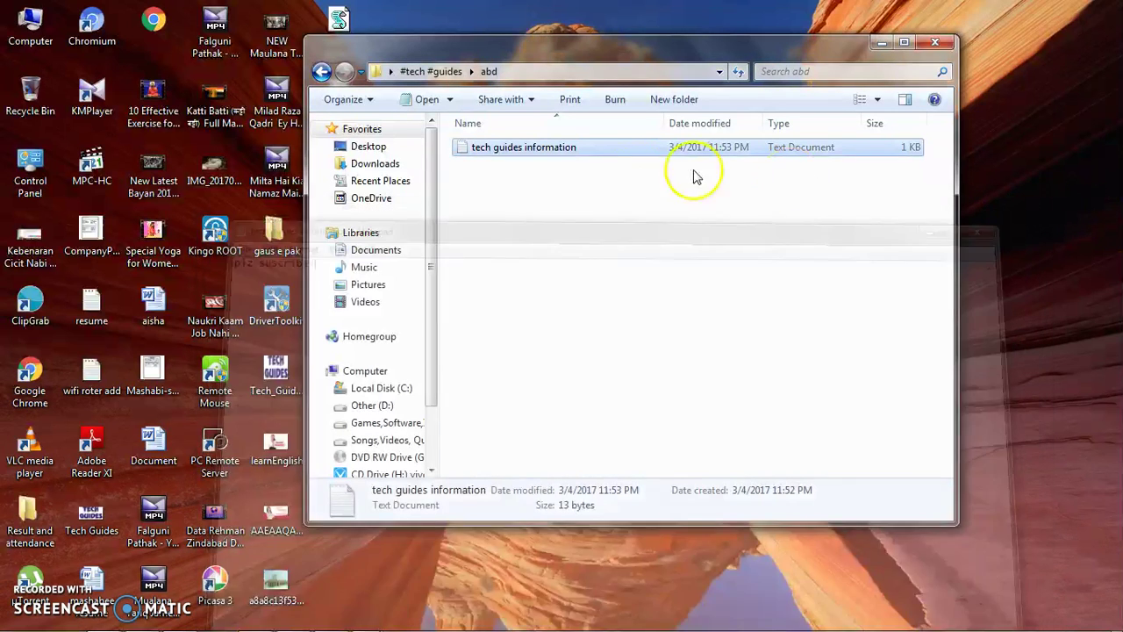
Reopen "tech guides information" to check its saved text, close it, and minimize the folder window
{"action": "double_click", "coordinate": [632, 149]}
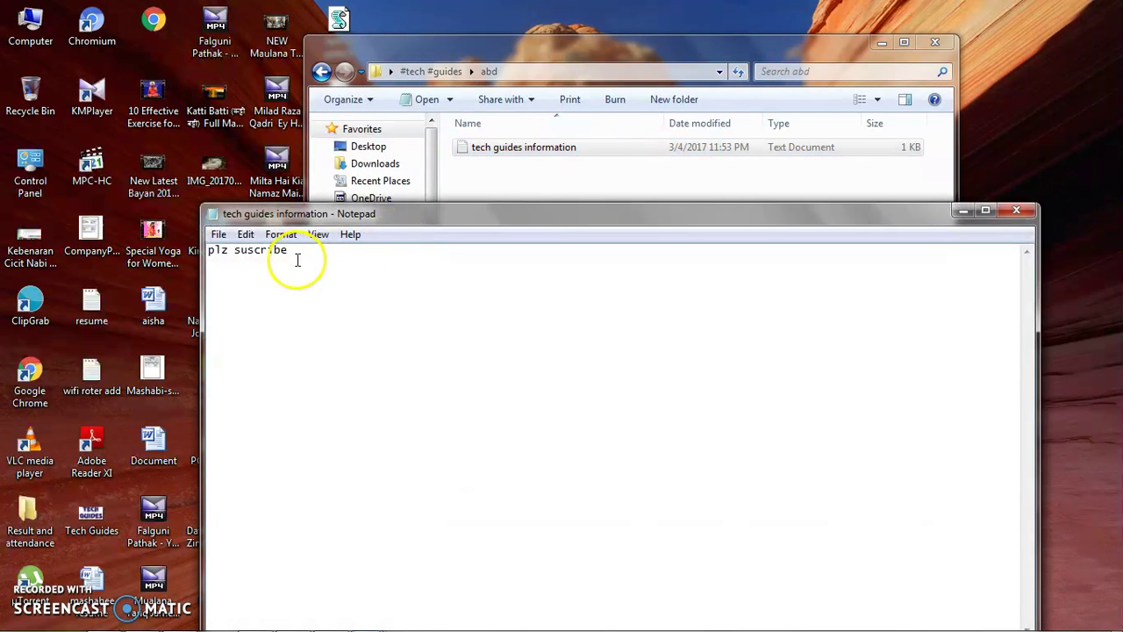
{"action": "left_click_drag", "start_coordinate": [313, 254], "coordinate": [184, 273]}
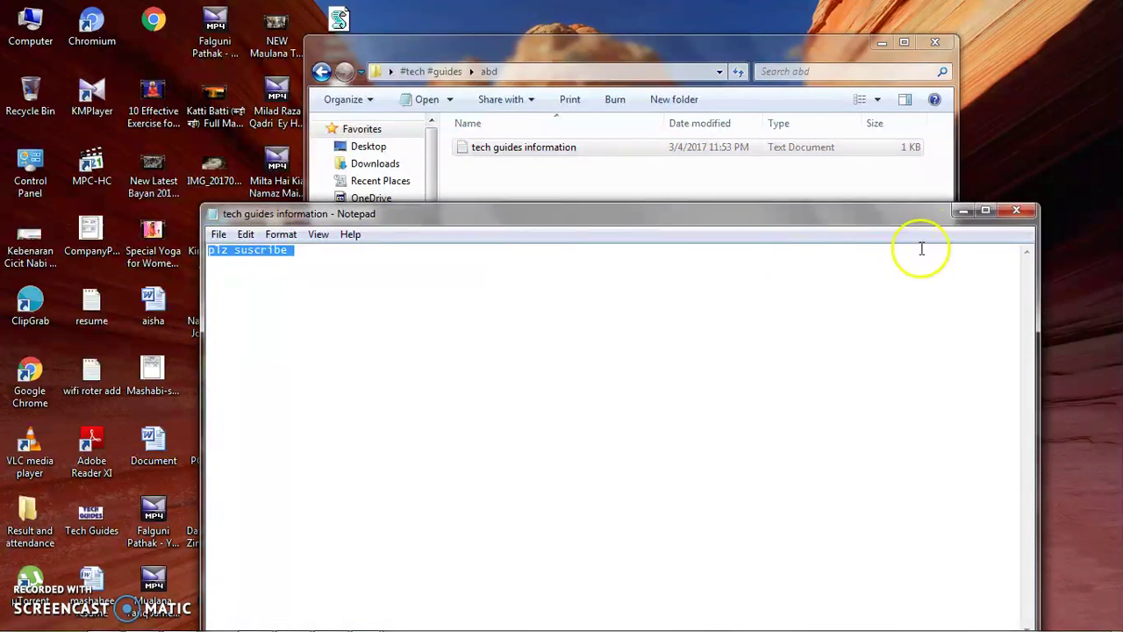
{"action": "left_click", "coordinate": [1017, 211]}
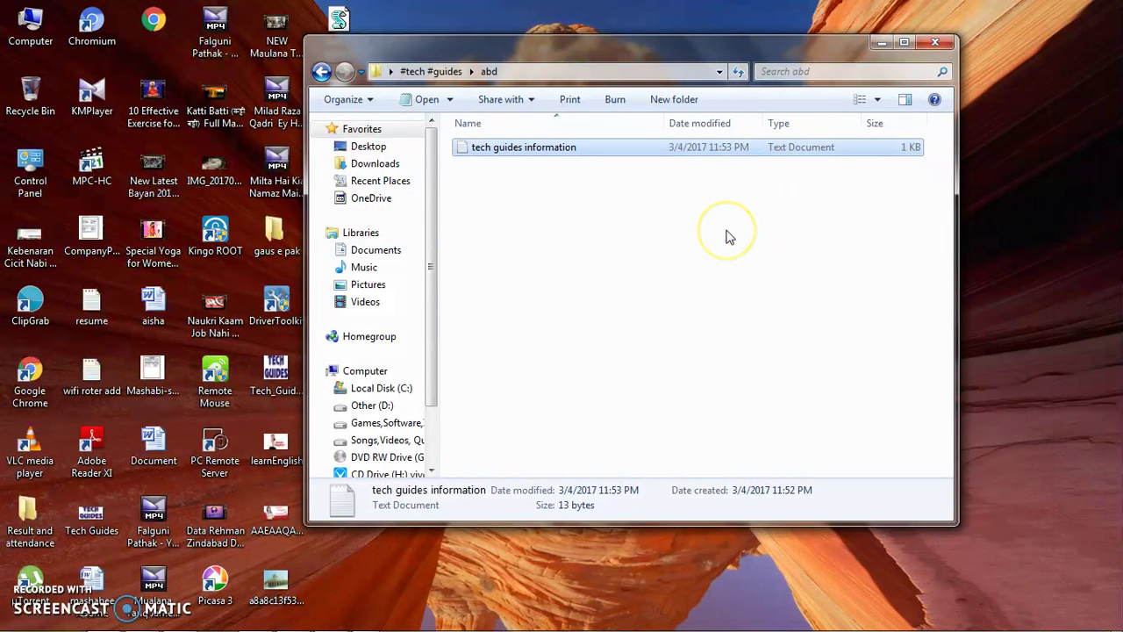
{"action": "left_click", "coordinate": [888, 39]}
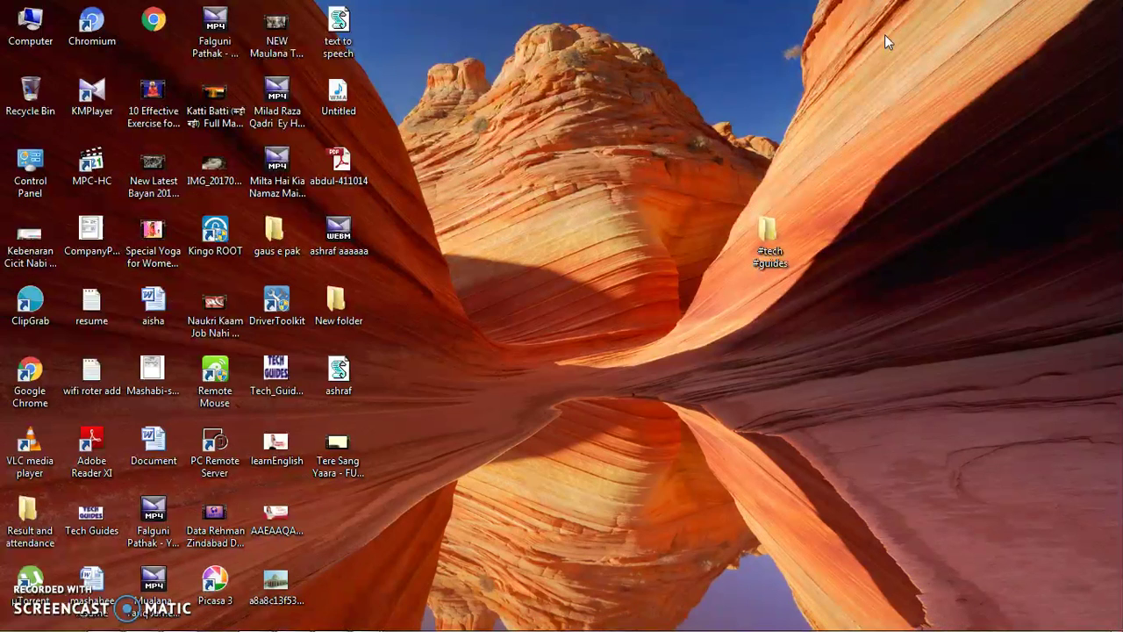
Launch Notepad with the Run command "notepad" and enter "jvgvfjhvuhgvuyvbuyguguftyf tydfsedtyfvd6gbghvftyews5" as filler text
{"action": "key", "text": "super+r"}
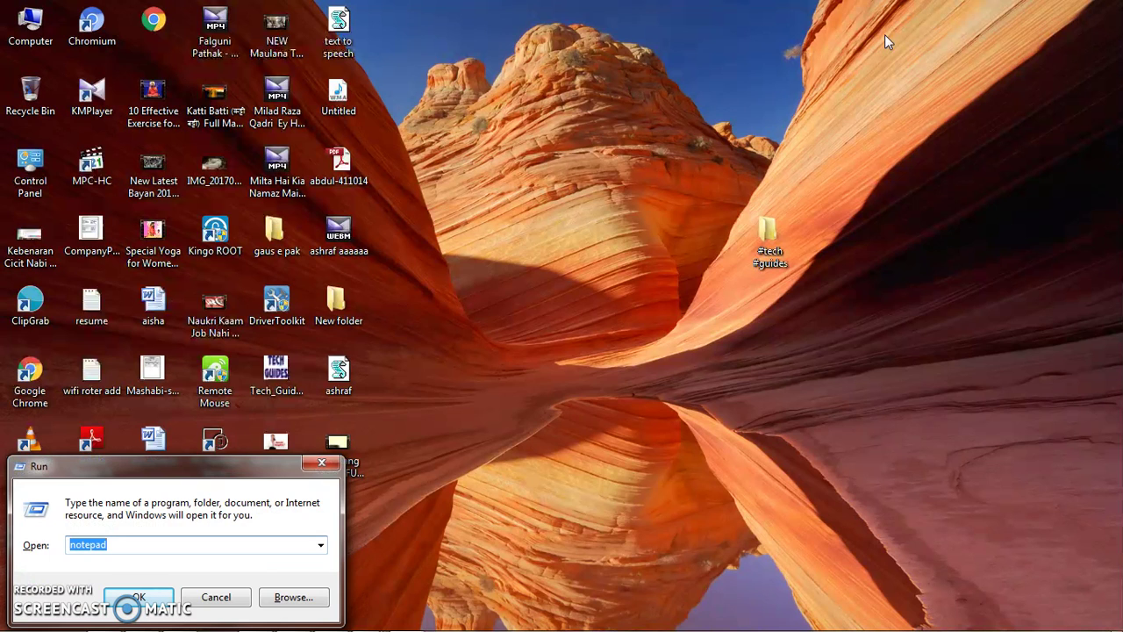
{"action": "key", "text": "BackSpace"}
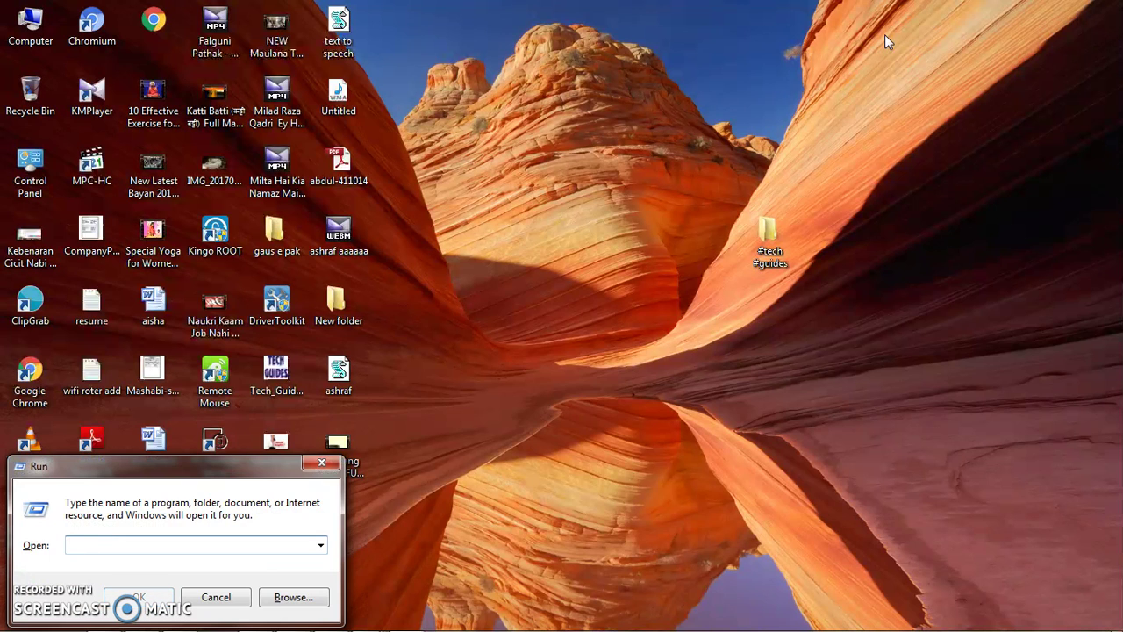
{"action": "type", "text": "n"}
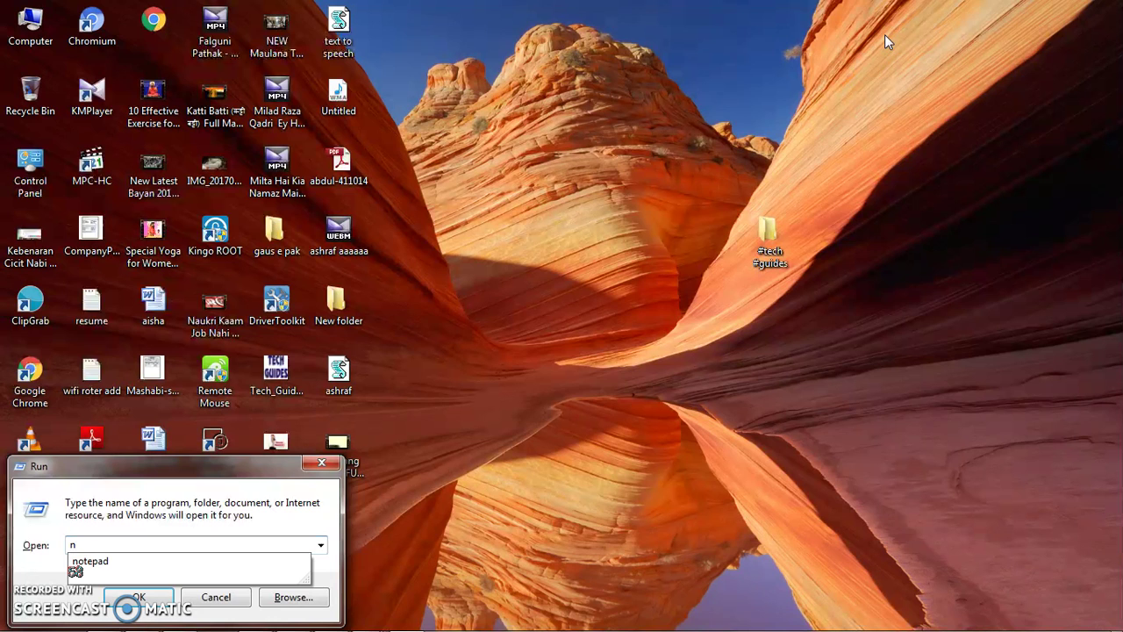
{"action": "type", "text": "otepad"}
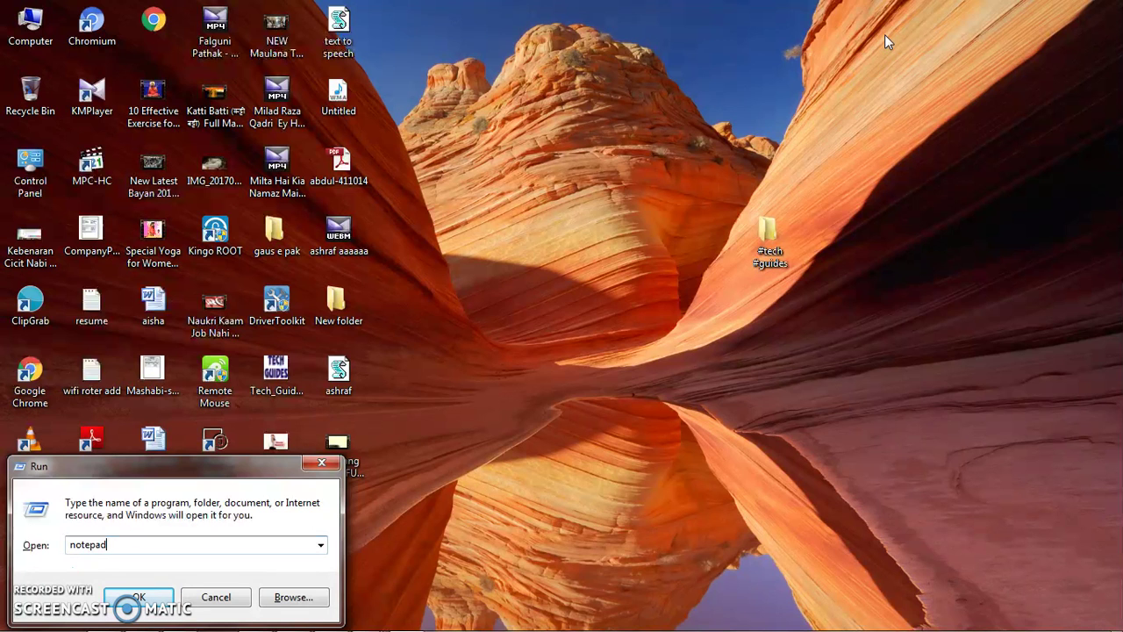
{"action": "key", "text": "Return"}
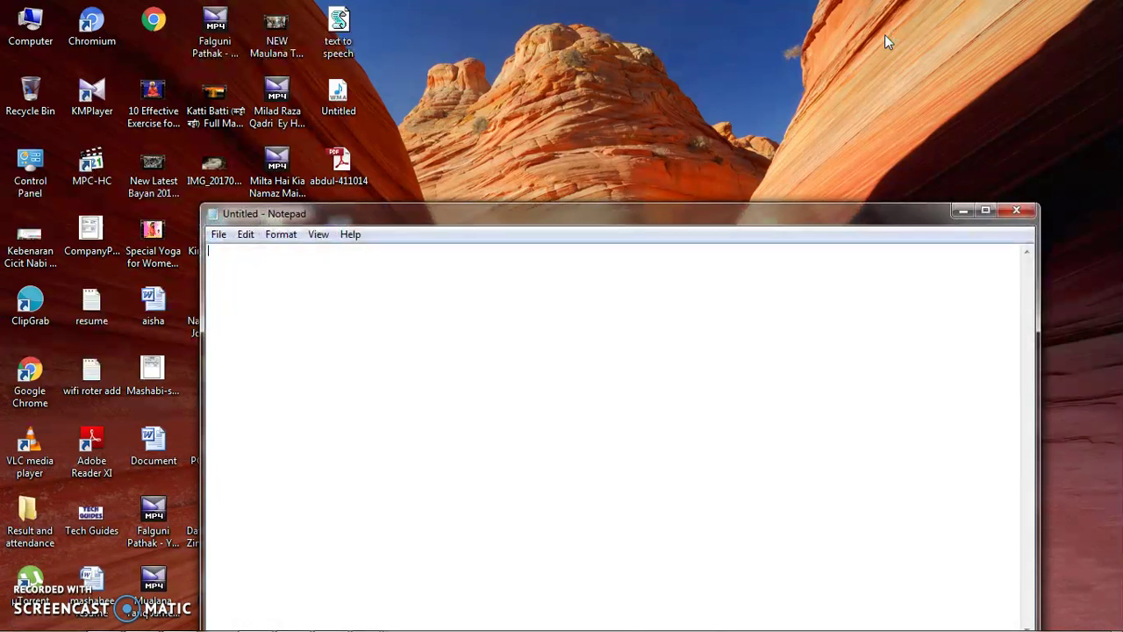
{"action": "type", "text": "jvgvfjhvuhgvuyvbuyguguftyf tydfsedtyfvd6gbghvftyews5"}
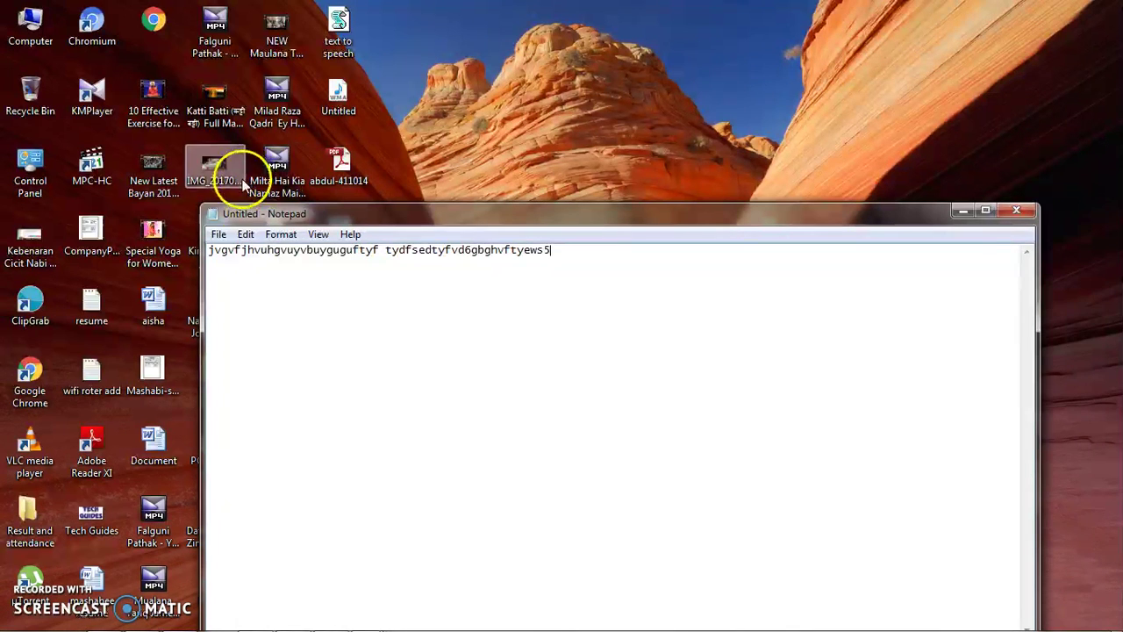
Save the new note as "hguyjgjy" in the "xyz" subfolder of the desktop's "#tech #guides" folder, and close Notepad
{"action": "left_click", "coordinate": [219, 234]}
{"action": "left_click", "coordinate": [253, 307]}
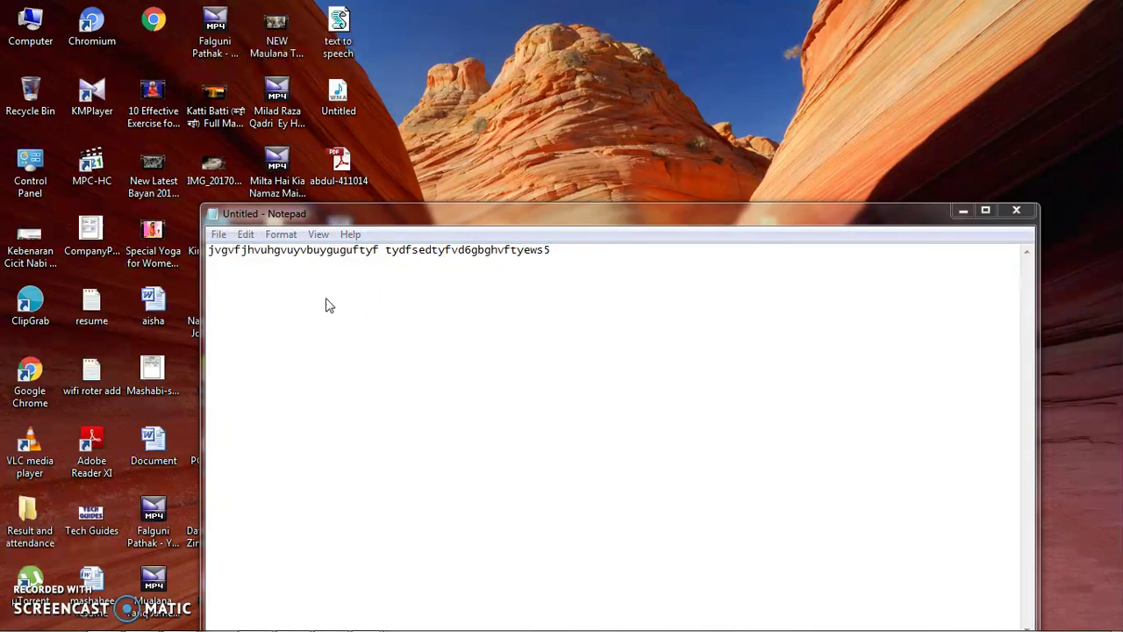
{"action": "left_click", "coordinate": [272, 324]}
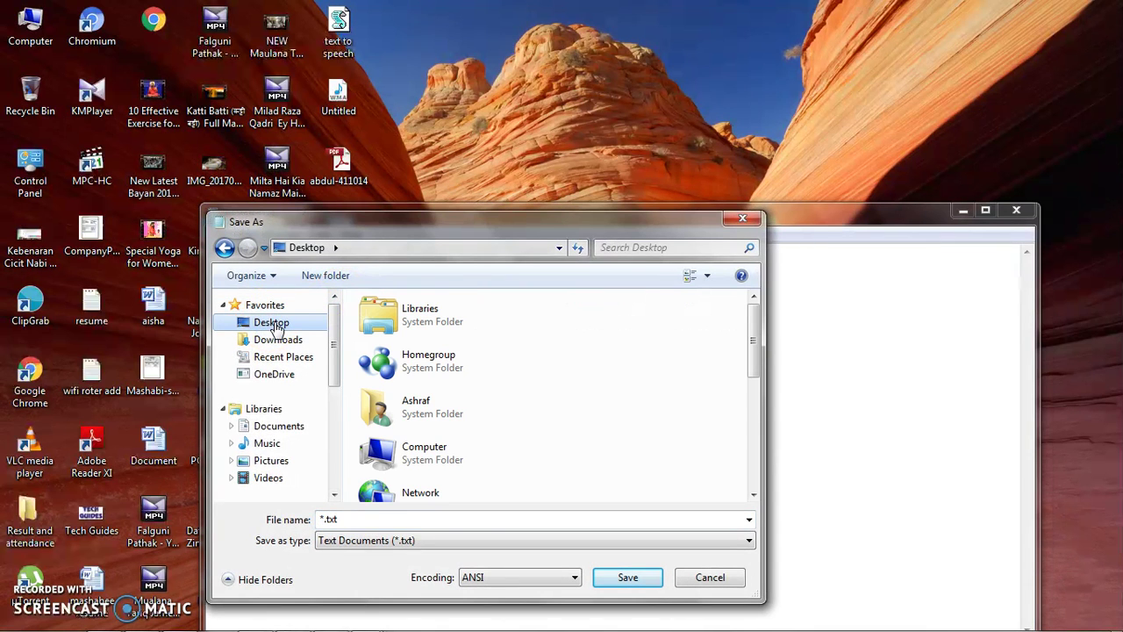
{"action": "scroll", "coordinate": [274, 327], "scroll_direction": "down", "scroll_amount": 8}
{"action": "left_click_drag", "start_coordinate": [752, 354], "coordinate": [758, 416]}
{"action": "double_click", "coordinate": [469, 358]}
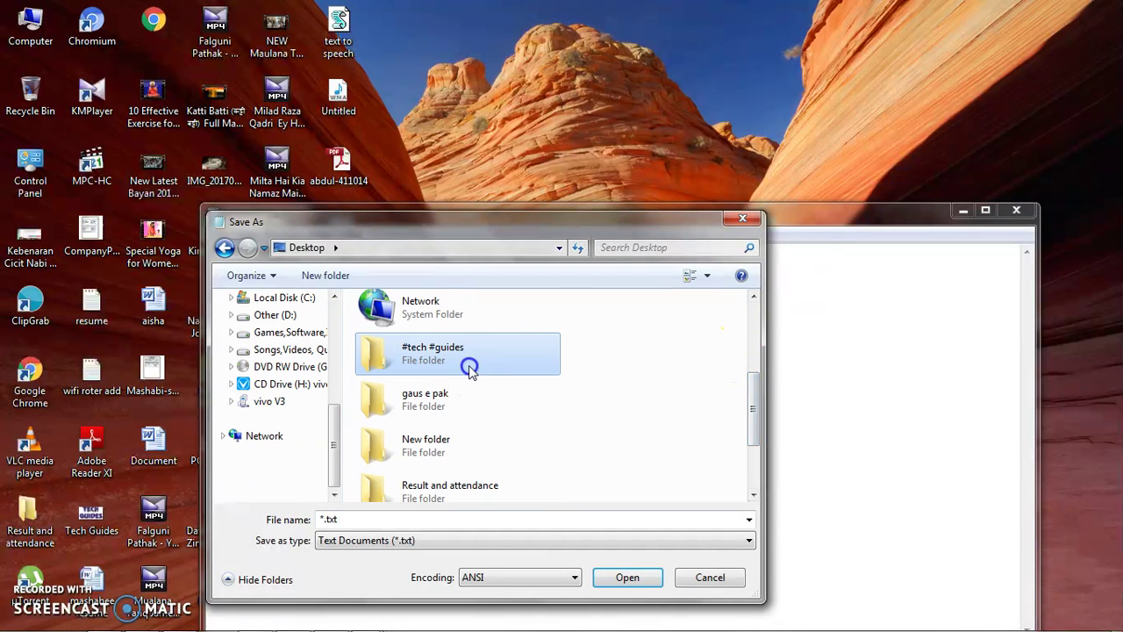
{"action": "left_click", "coordinate": [430, 324]}
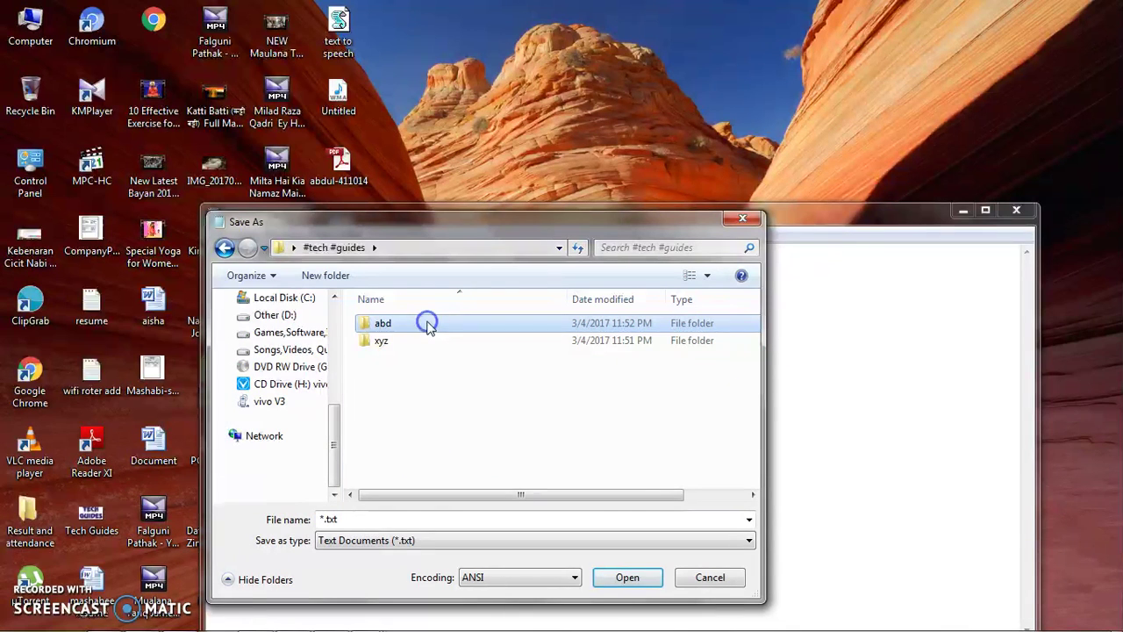
{"action": "double_click", "coordinate": [427, 340]}
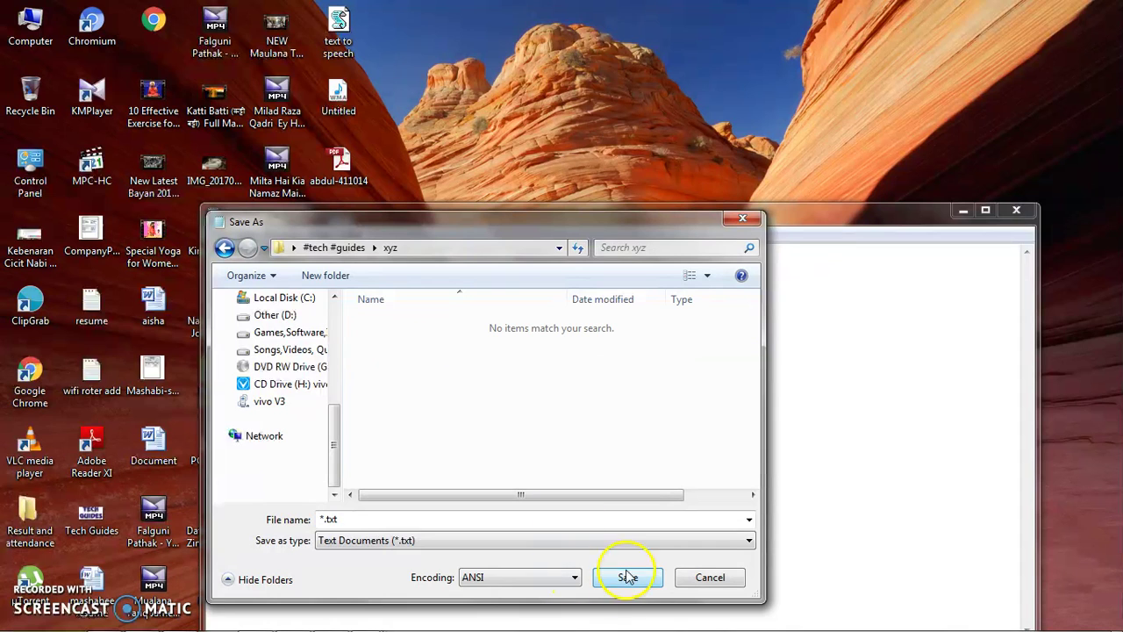
{"action": "left_click", "coordinate": [335, 519]}
{"action": "type", "text": "hguyjgjy"}
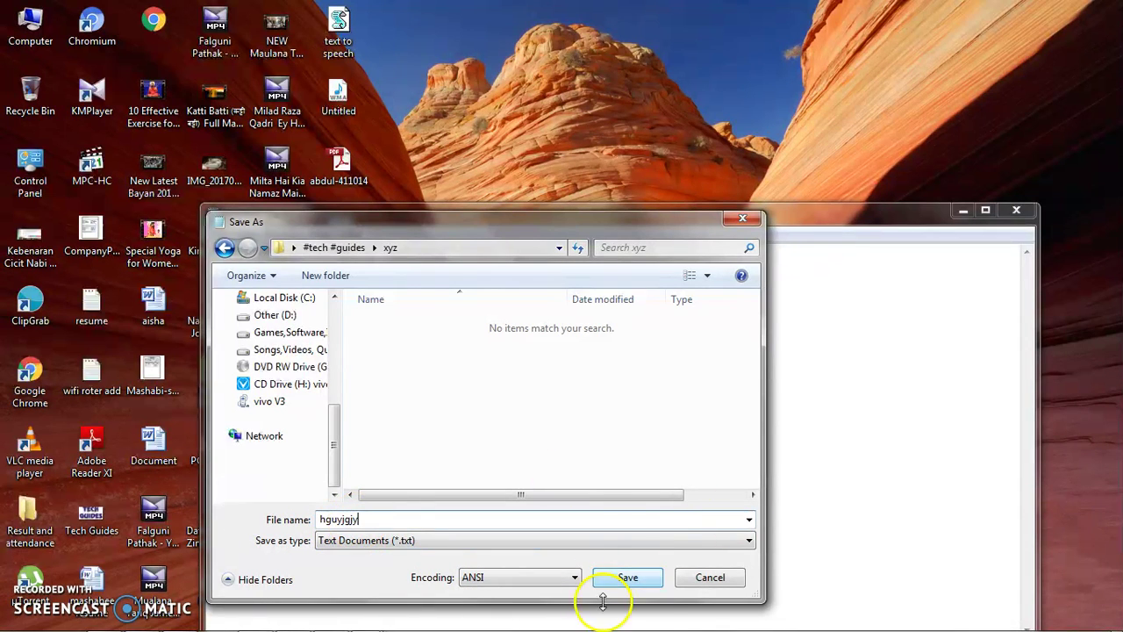
{"action": "left_click", "coordinate": [637, 582]}
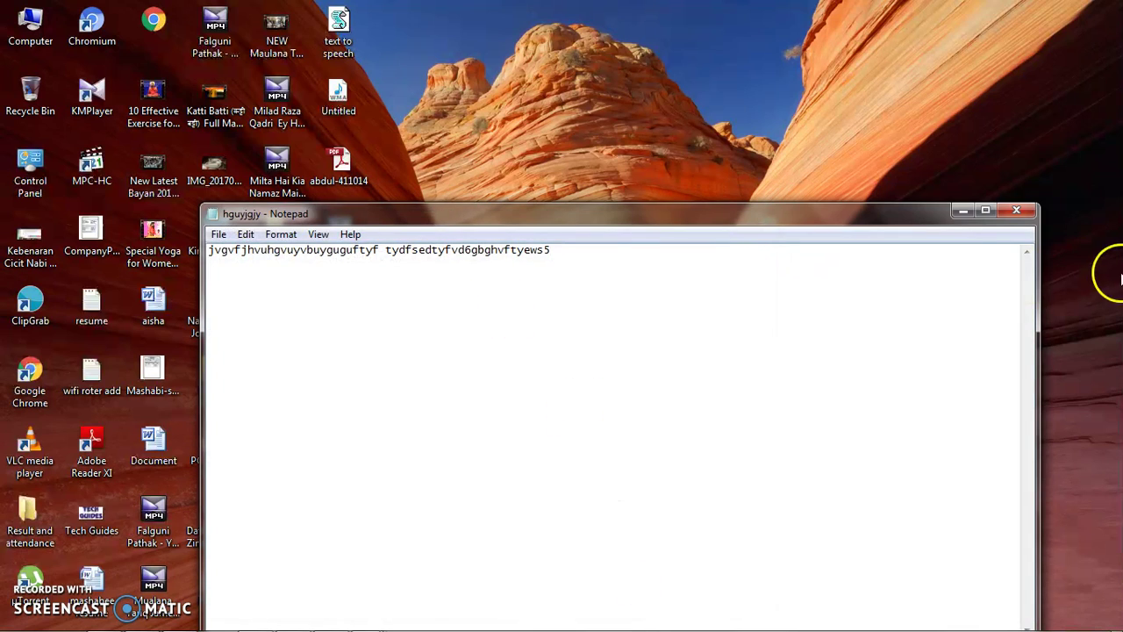
{"action": "left_click", "coordinate": [1015, 211]}
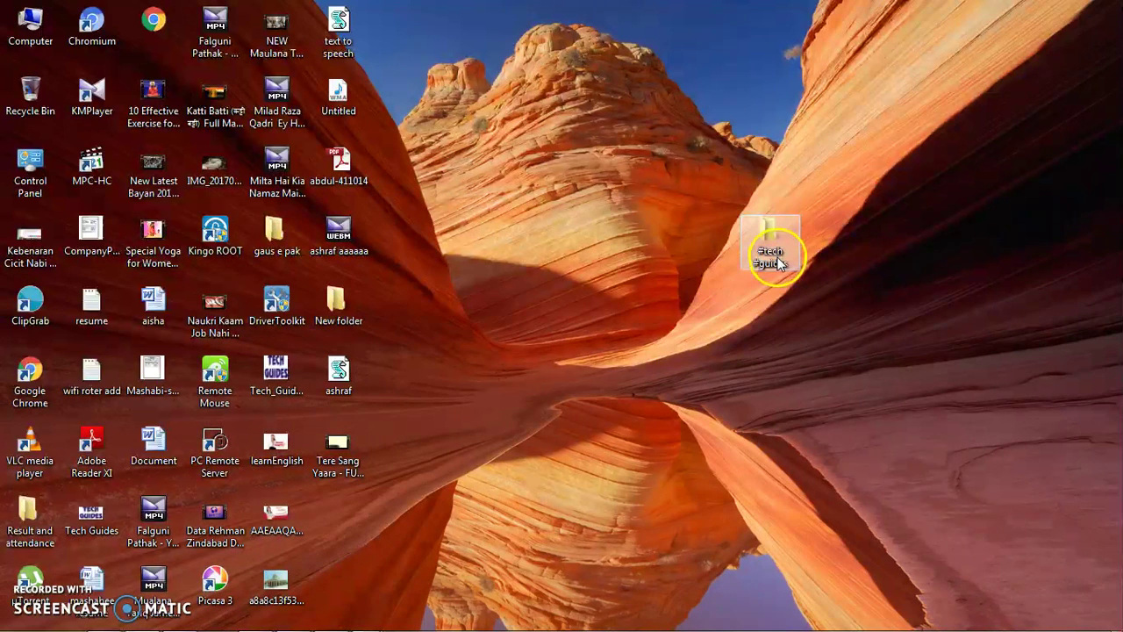
Open "hguyjgjy" from the "xyz" subfolder of the desktop's "#tech #guides" folder to check its text, and close the file and folder window
{"action": "double_click", "coordinate": [772, 254]}
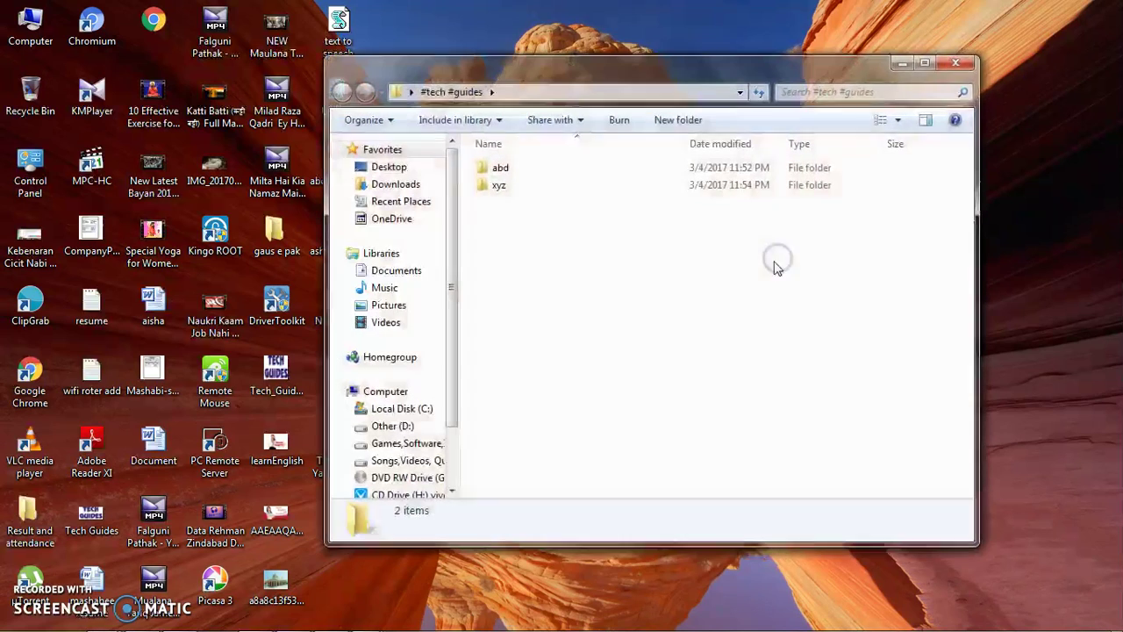
{"action": "double_click", "coordinate": [516, 186]}
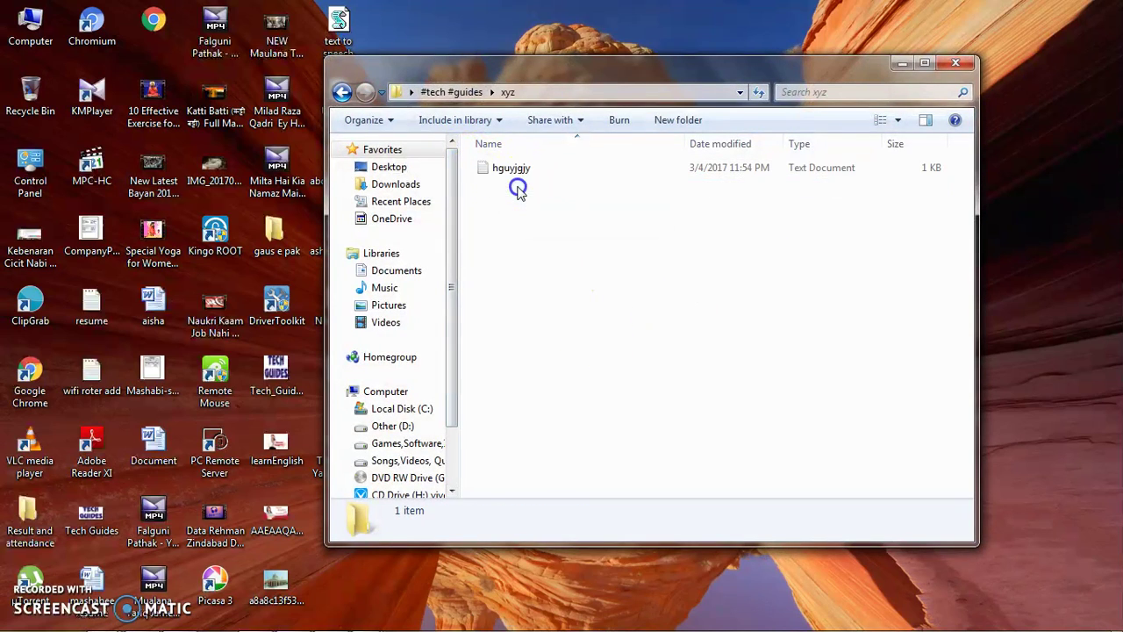
{"action": "double_click", "coordinate": [544, 172]}
{"action": "key", "text": "ctrl+a"}
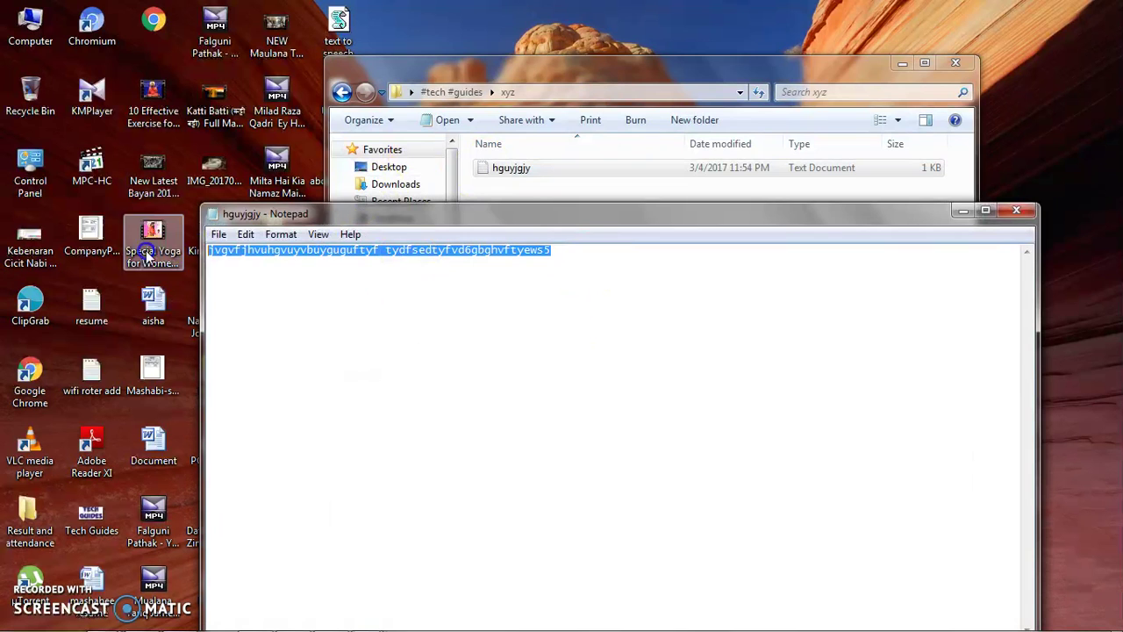
{"action": "left_click", "coordinate": [1020, 210]}
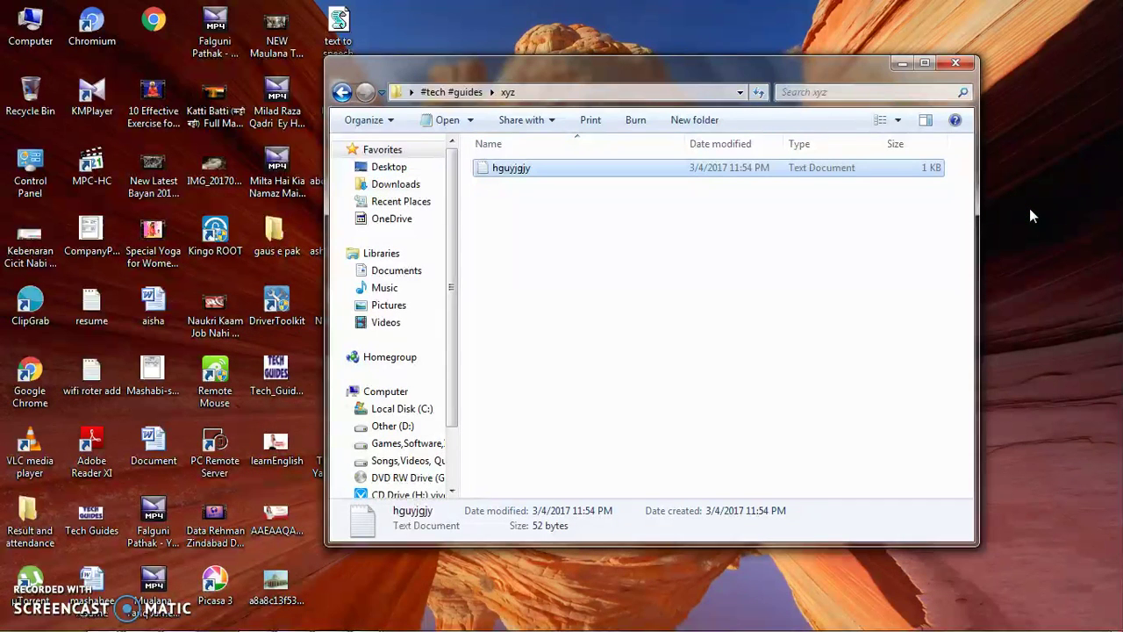
{"action": "double_click", "coordinate": [584, 176]}
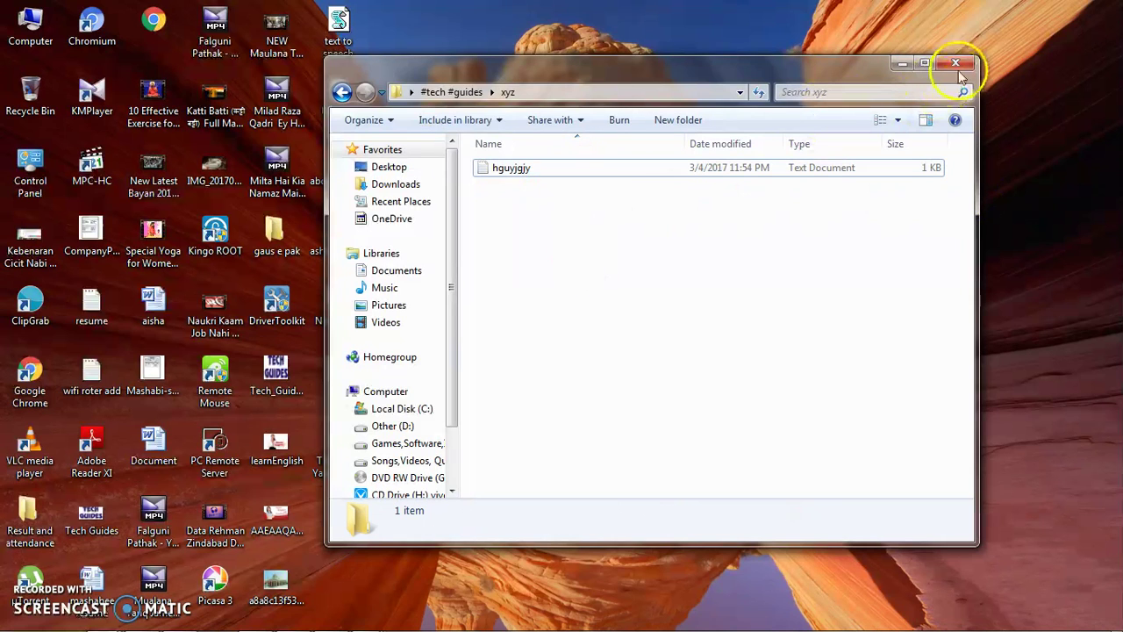
{"action": "left_click", "coordinate": [956, 62]}
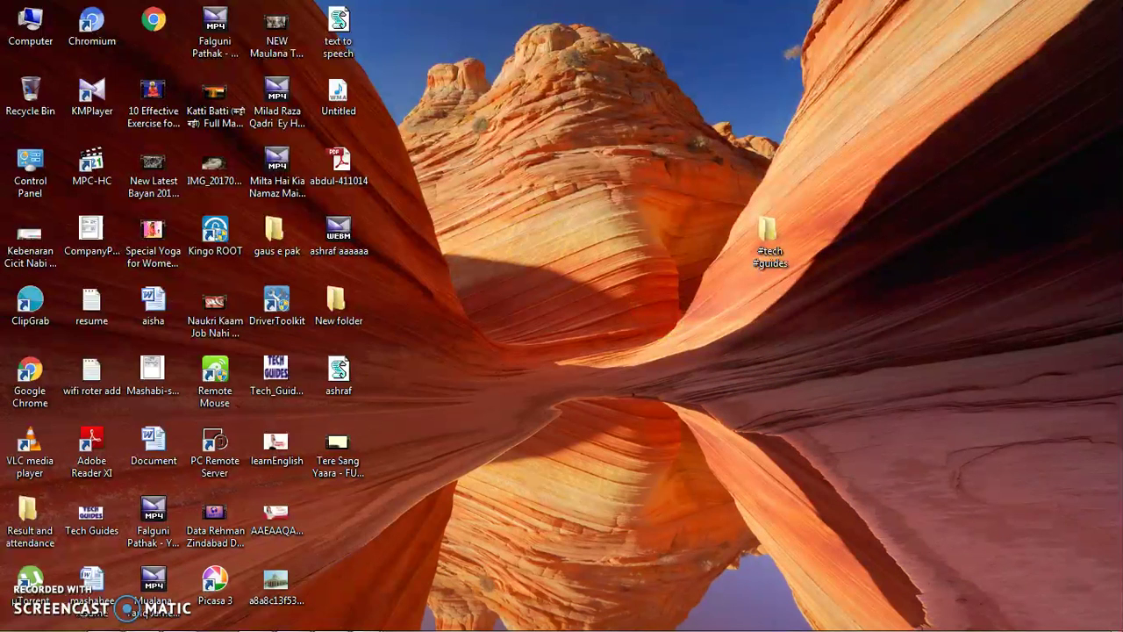
Open the Other (D:) drive from the Computer window, with the window maximized
{"action": "double_click", "coordinate": [20, 18]}
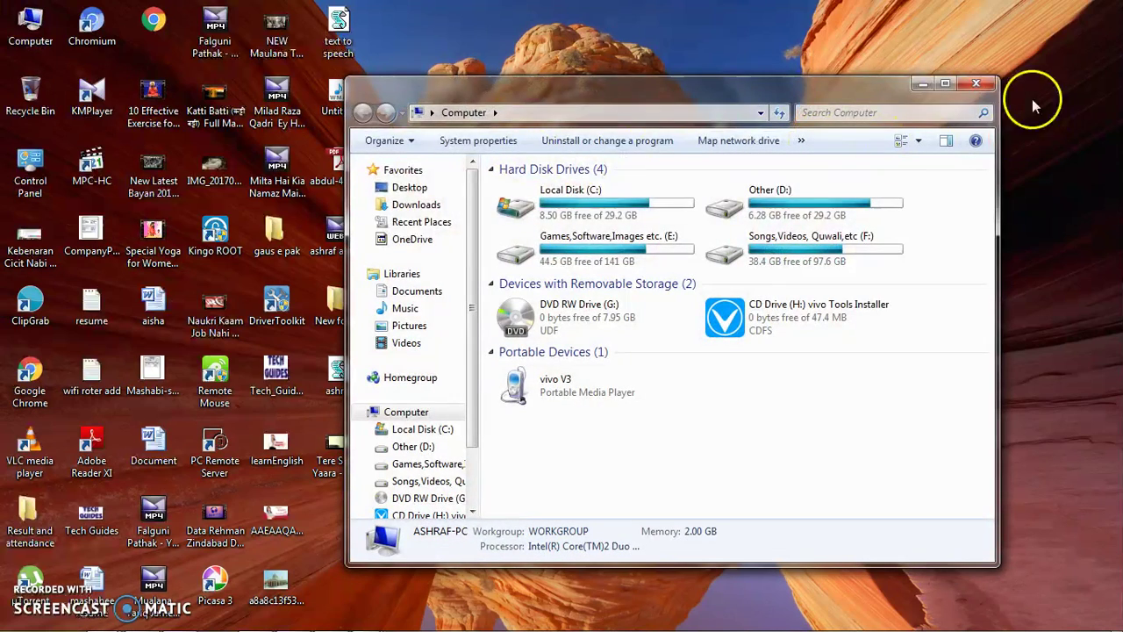
{"action": "left_click", "coordinate": [943, 84]}
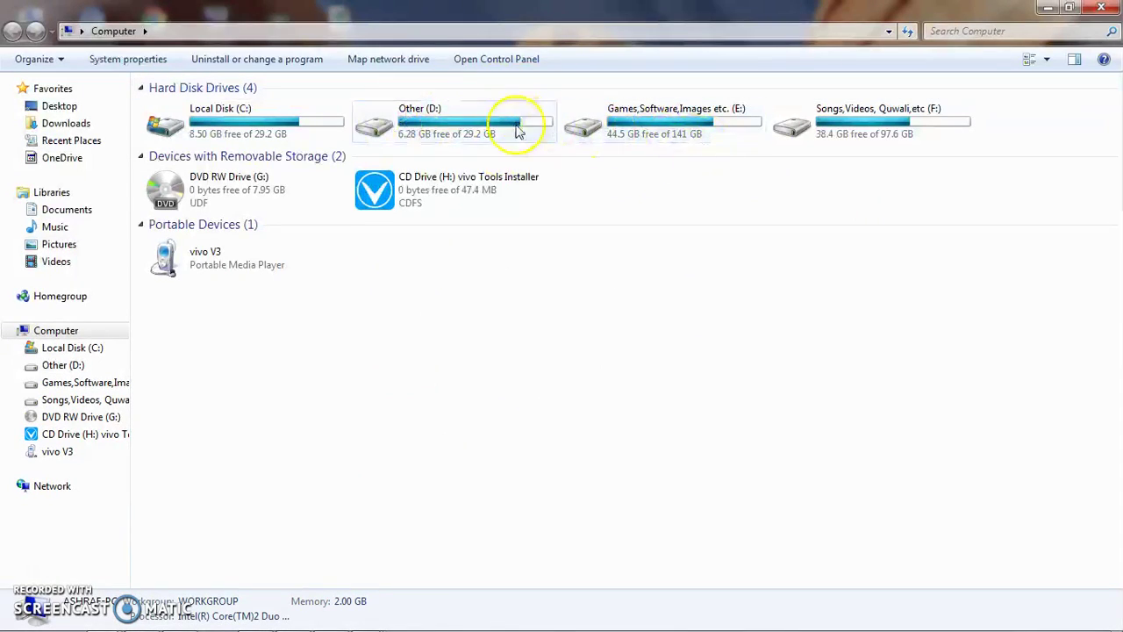
{"action": "left_click", "coordinate": [482, 130]}
{"action": "double_click", "coordinate": [480, 127]}
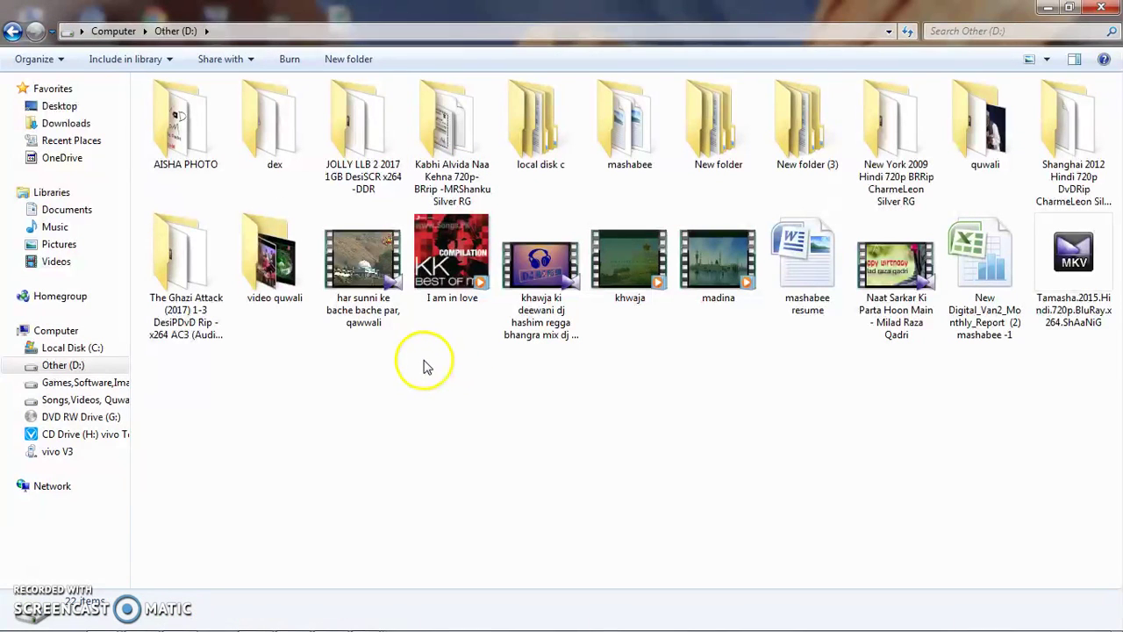
Create a folder named "xyz" on the Other (D:) drive
{"action": "right_click", "coordinate": [351, 389]}
{"action": "mouse_move", "coordinate": [428, 363]}
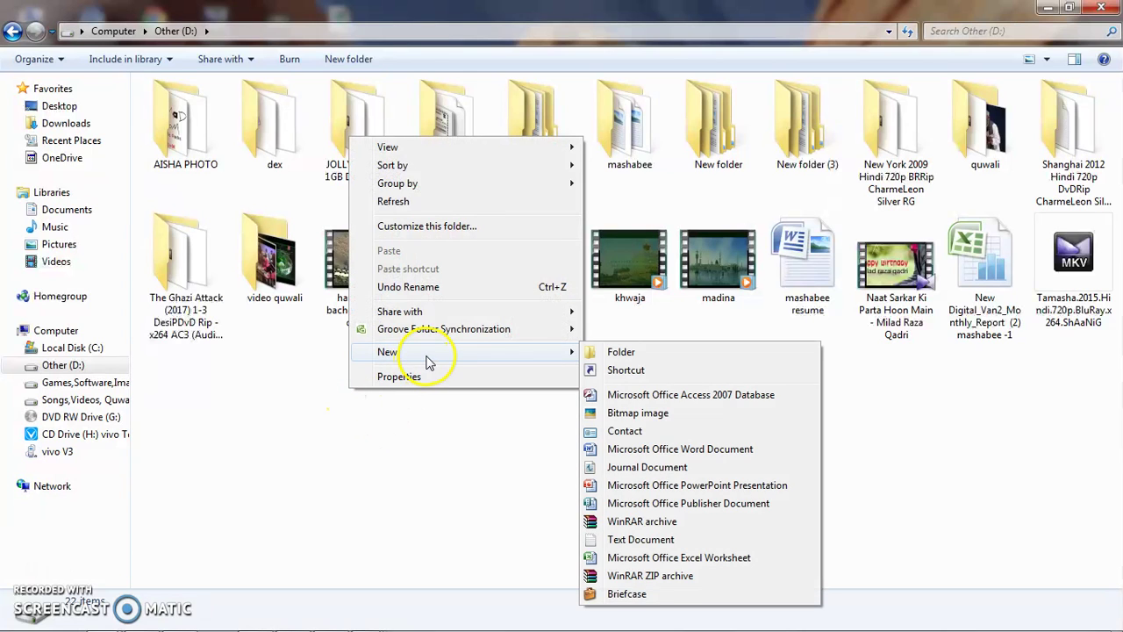
{"action": "left_click", "coordinate": [639, 353]}
{"action": "type", "text": "z"}
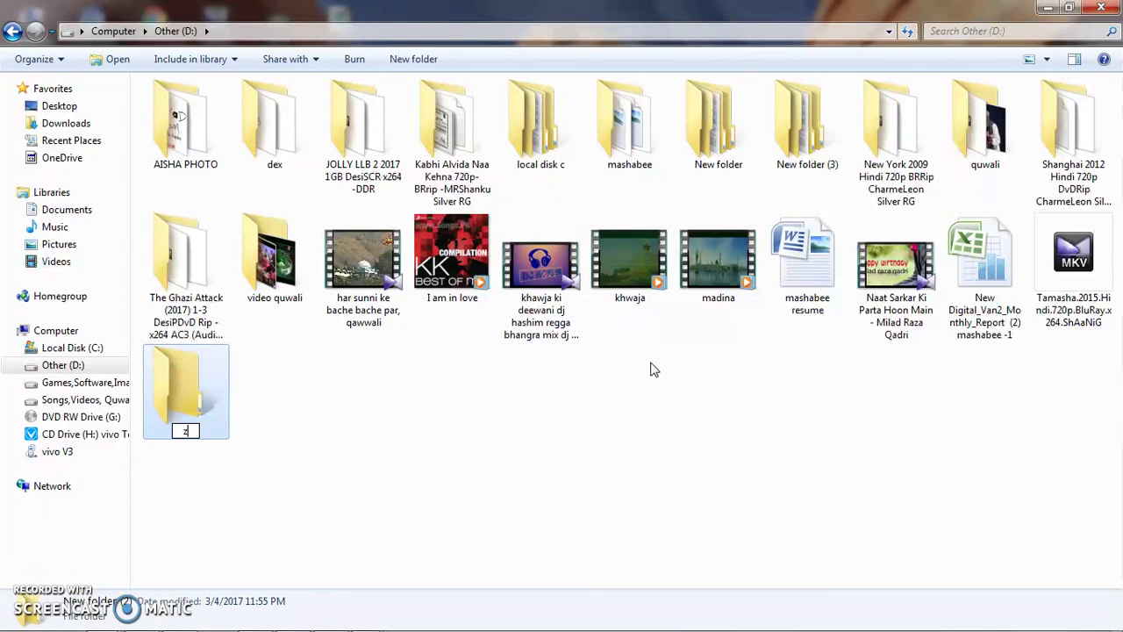
{"action": "key", "text": "BackSpace"}
{"action": "type", "text": "xyz"}
{"action": "left_click", "coordinate": [384, 429]}
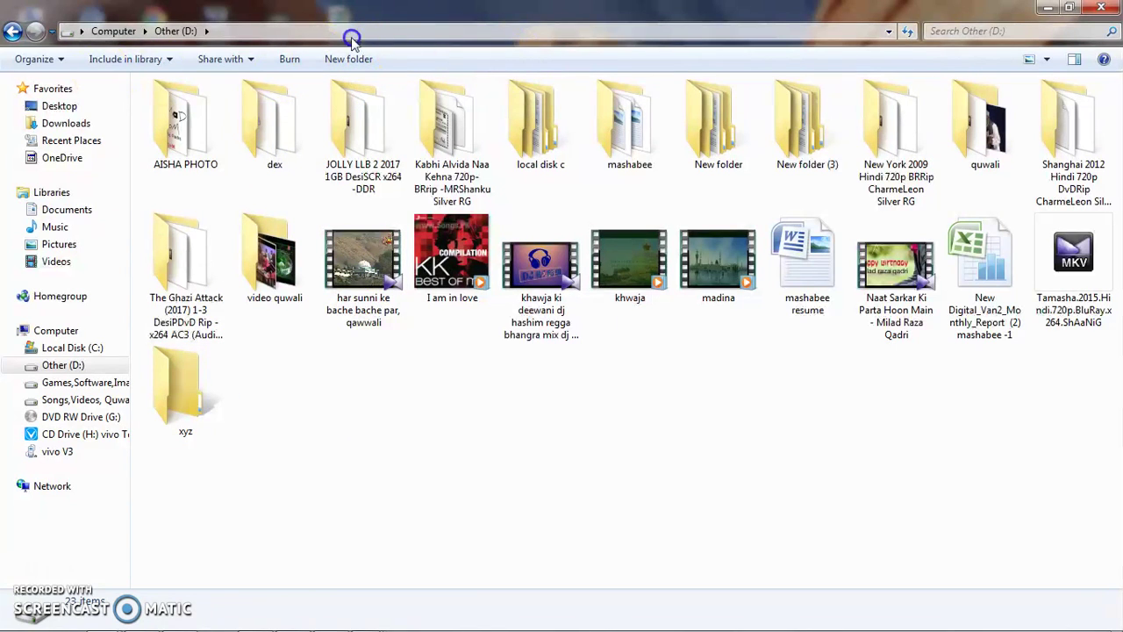
Create another folder on the Other (D:) drive and name it "abc"
{"action": "left_click", "coordinate": [358, 62]}
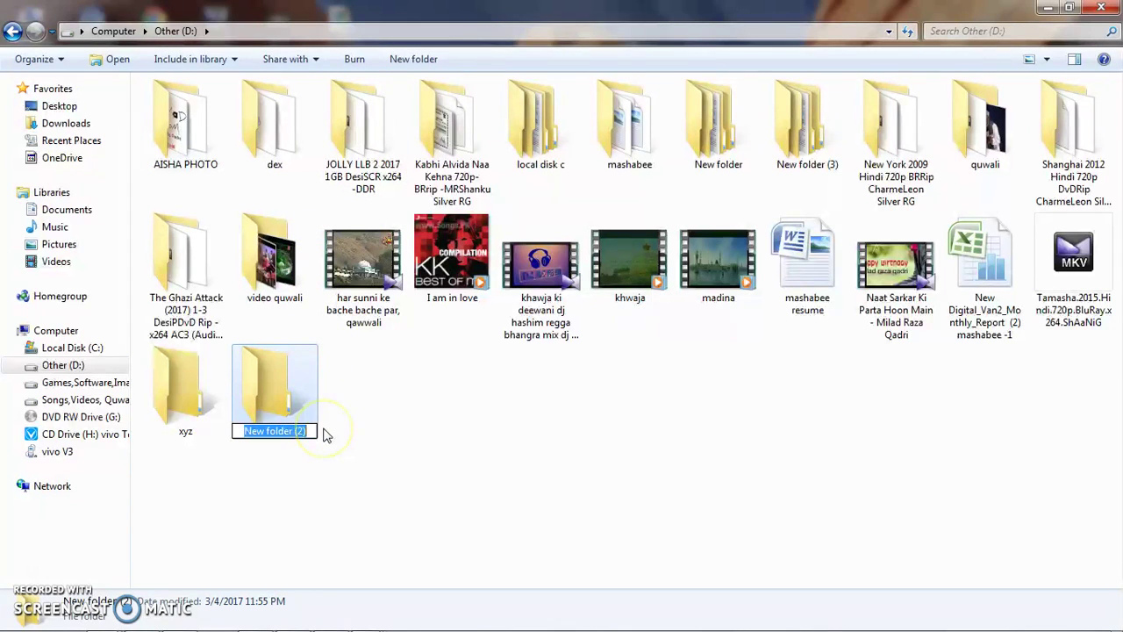
{"action": "type", "text": "abc"}
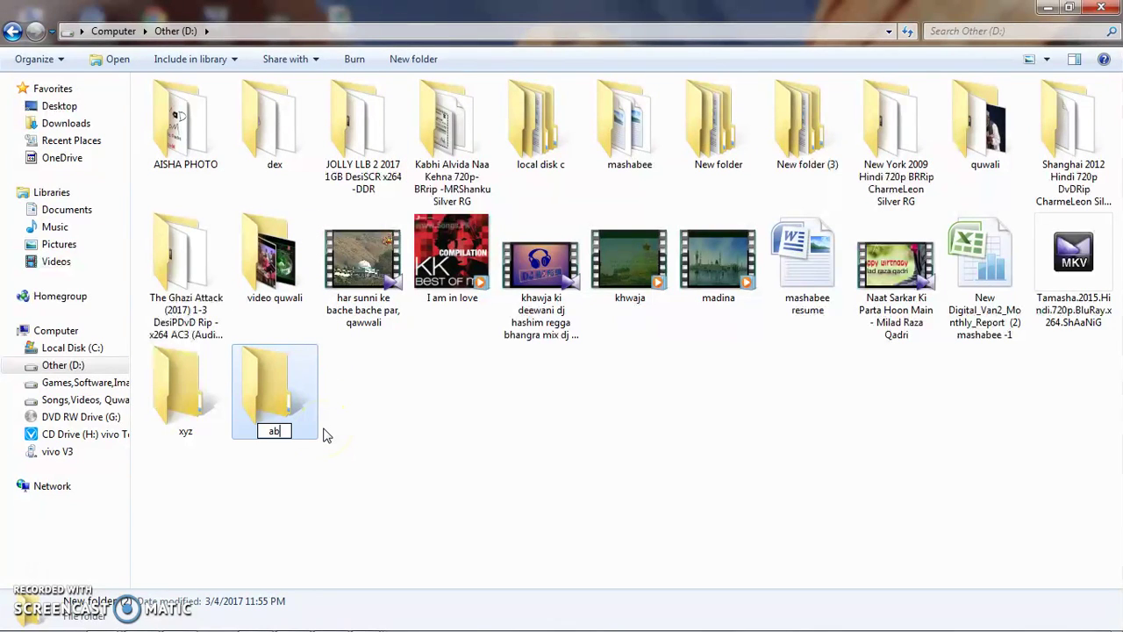
{"action": "left_click", "coordinate": [346, 419]}
Create a text document with the default name inside the D: drive's "abc" folder and open it
{"action": "double_click", "coordinate": [295, 401]}
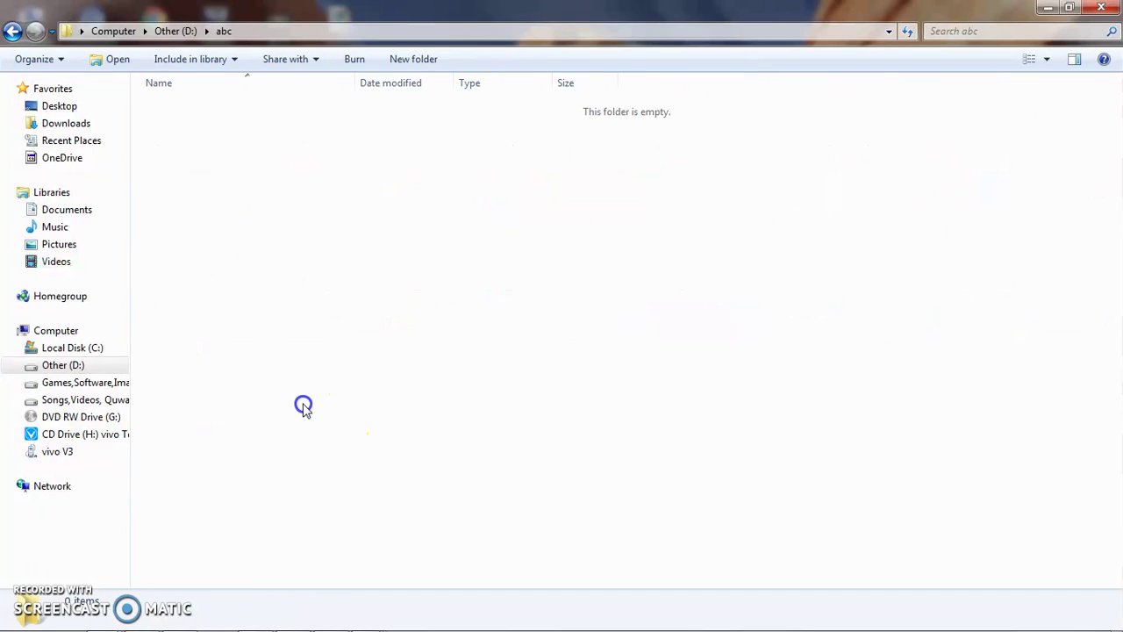
{"action": "right_click", "coordinate": [322, 244]}
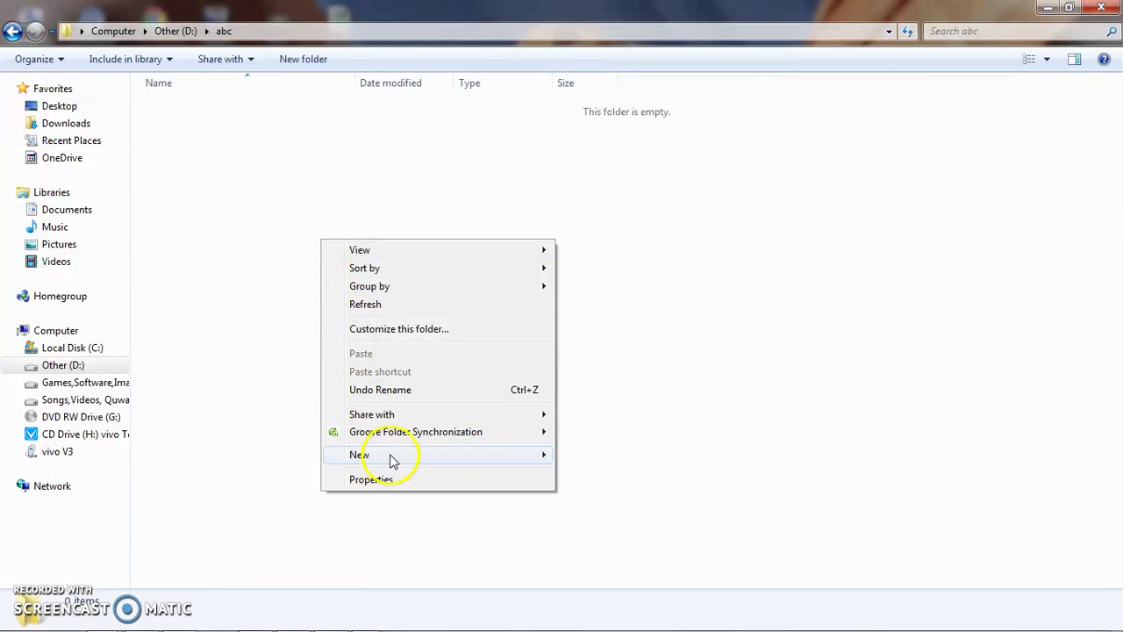
{"action": "mouse_move", "coordinate": [388, 455]}
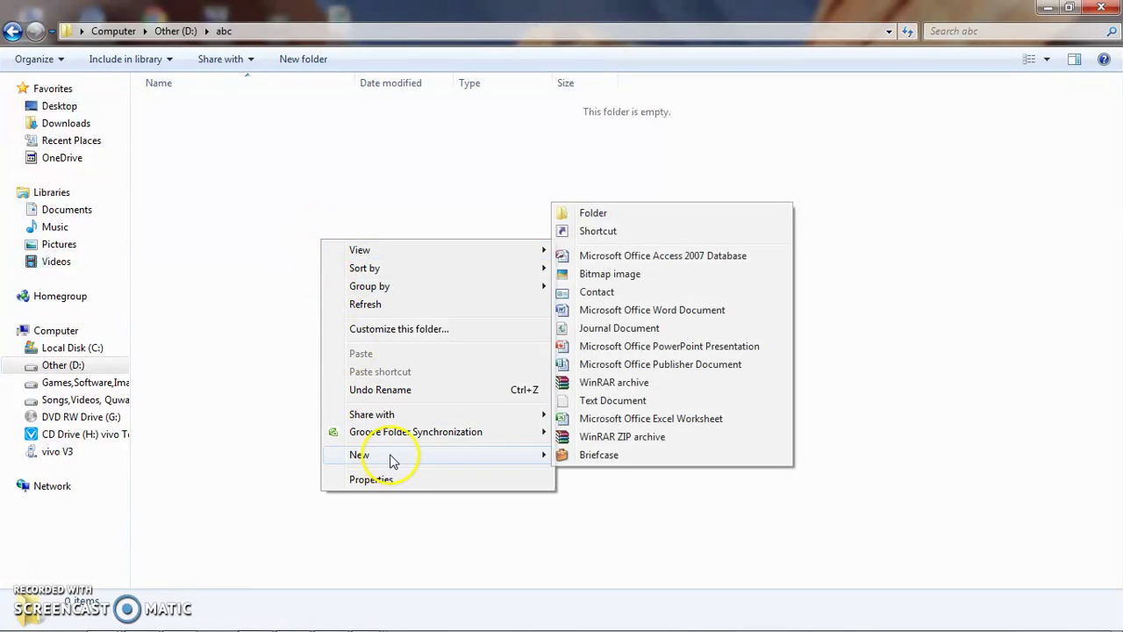
{"action": "left_click", "coordinate": [614, 401]}
{"action": "left_click", "coordinate": [441, 108]}
{"action": "double_click", "coordinate": [442, 108]}
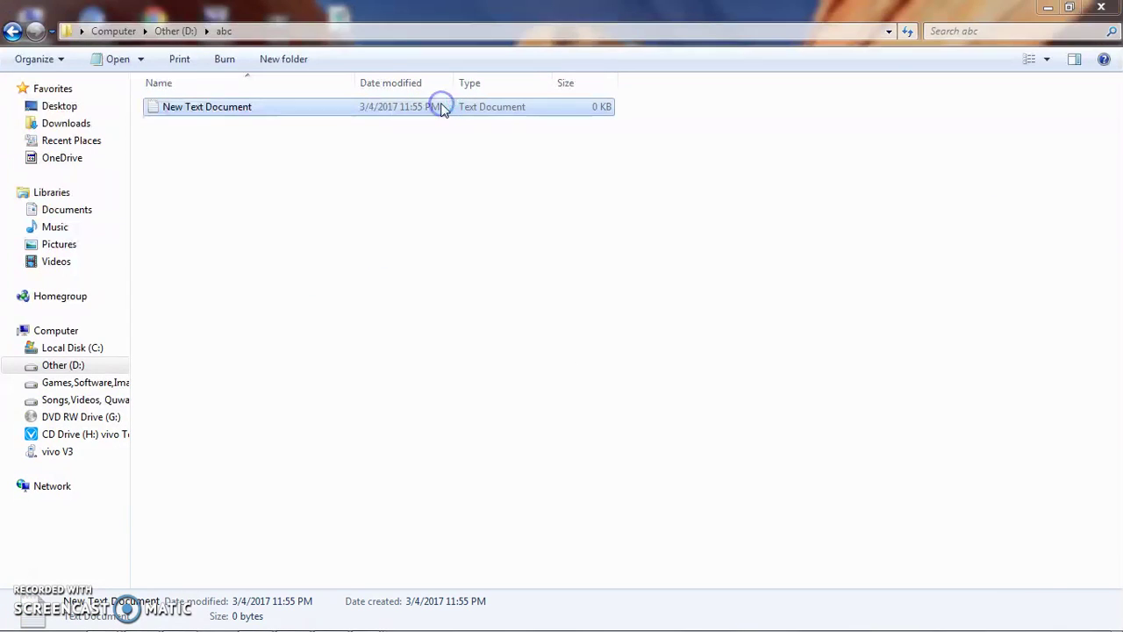
Enter "yuhuyjvujjk" as filler text in the new text document, save it, and close Notepad
{"action": "type", "text": "yuhuyjvhjkl"}
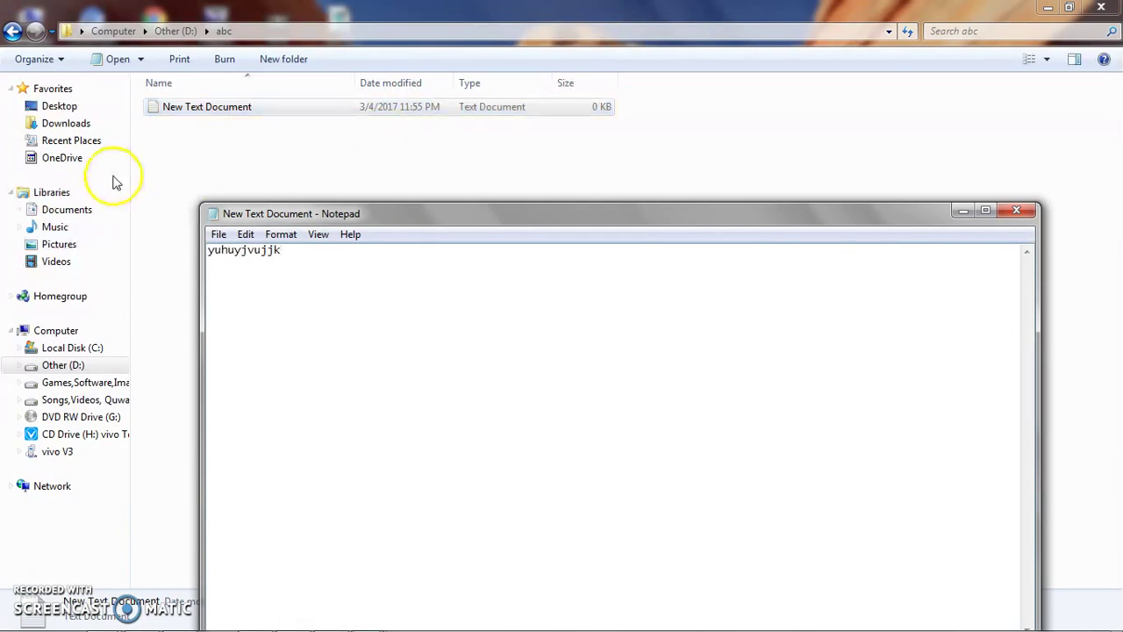
{"action": "left_click", "coordinate": [219, 234]}
{"action": "left_click", "coordinate": [234, 291]}
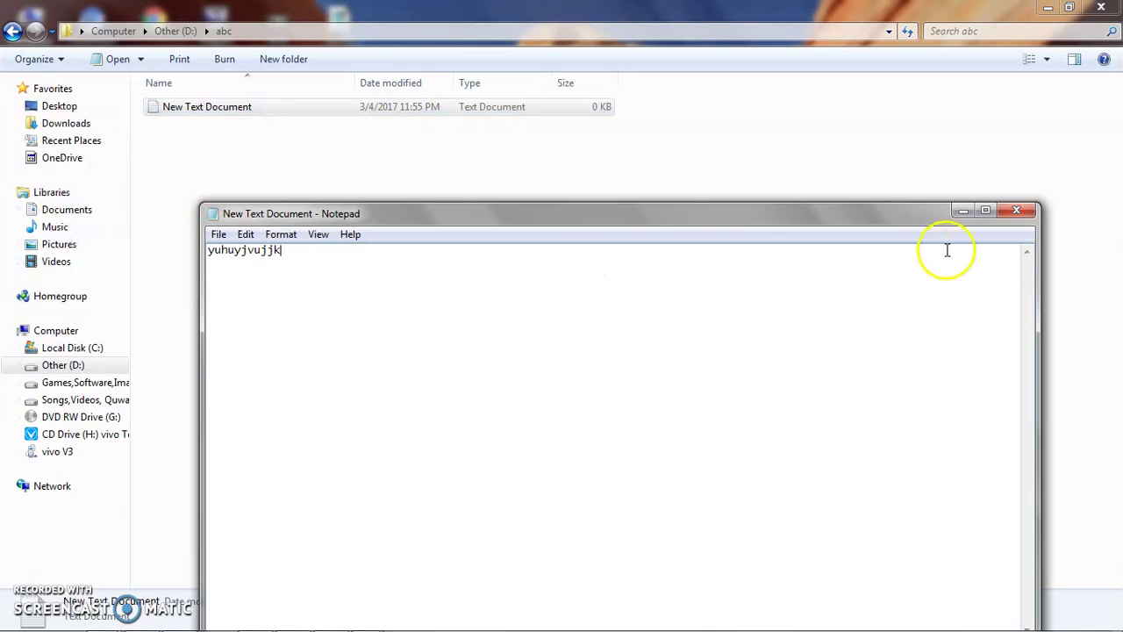
{"action": "left_click", "coordinate": [1016, 211]}
Reopen the text document in the "abc" folder to check its saved text, and close it
{"action": "double_click", "coordinate": [301, 110]}
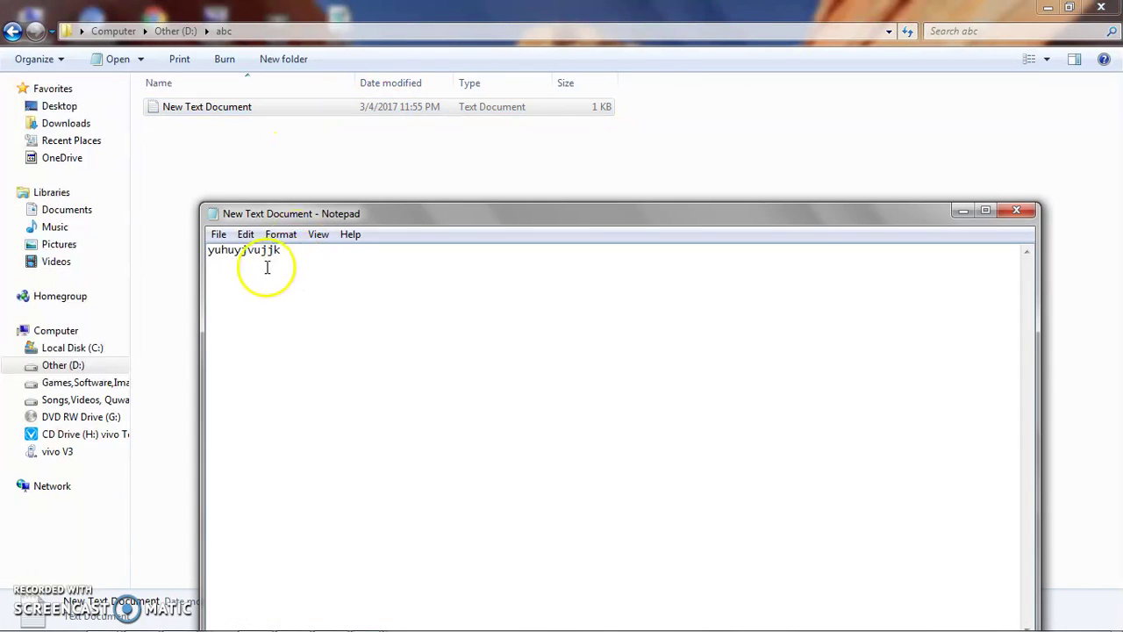
{"action": "left_click", "coordinate": [1033, 207]}
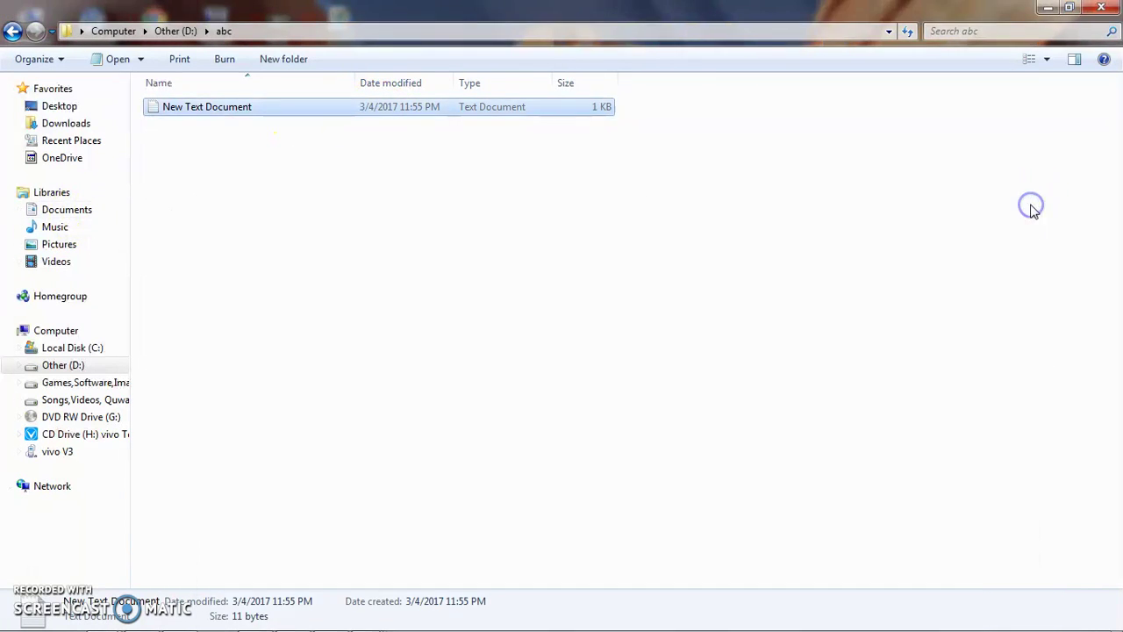